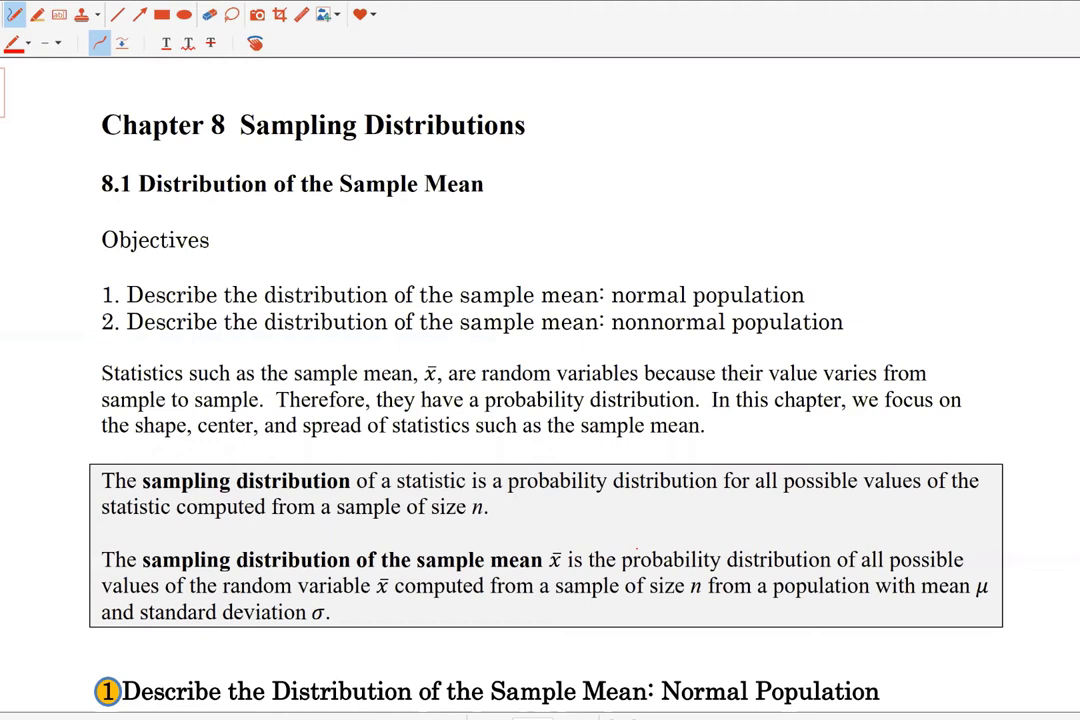
# Step: Read through the sampling distribution definitions and the sampling activity in the Chapter 8 notes
pyautogui.scroll(-3, 540, 400)
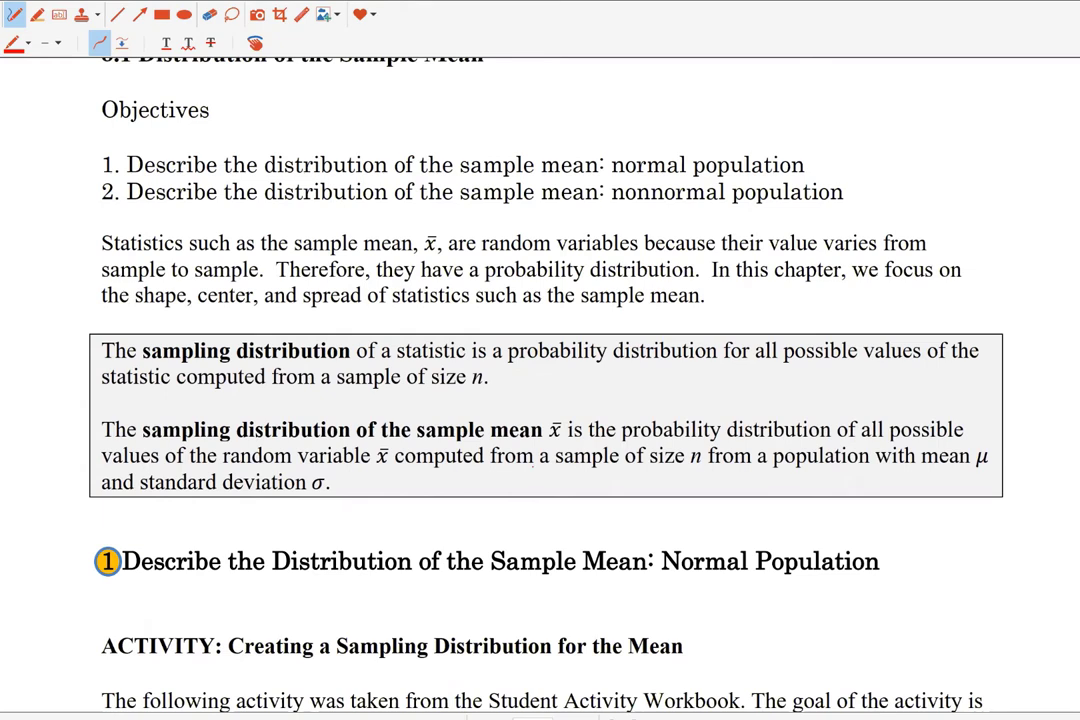
pyautogui.scroll(-3, 540, 400)
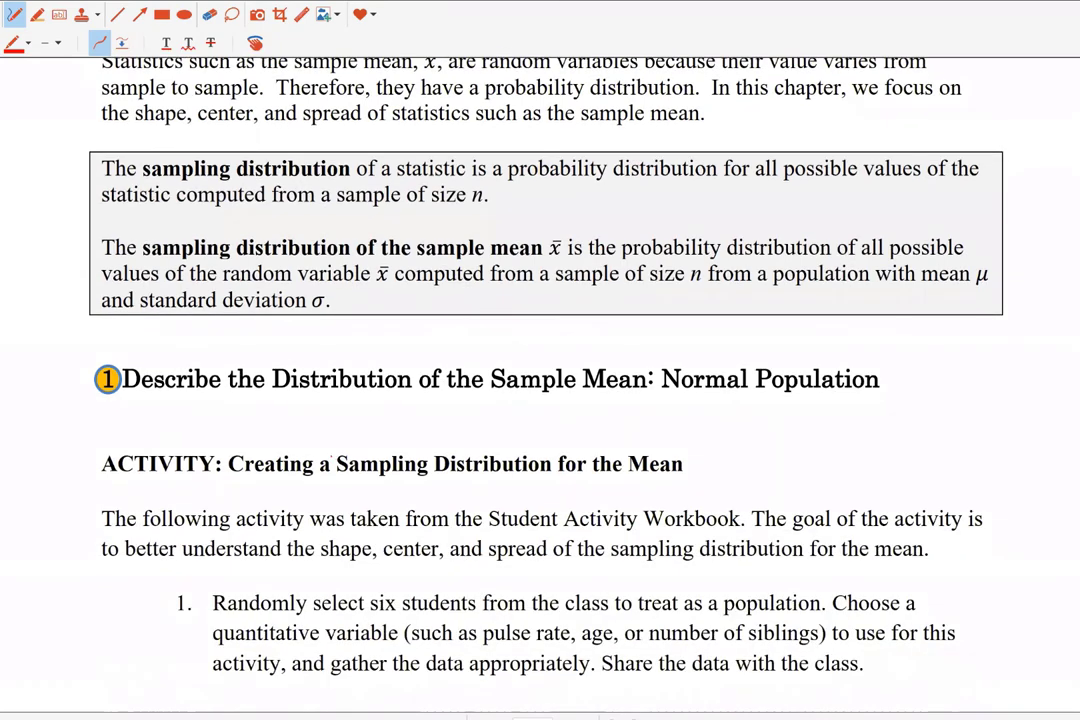
pyautogui.scroll(-3, 540, 400)
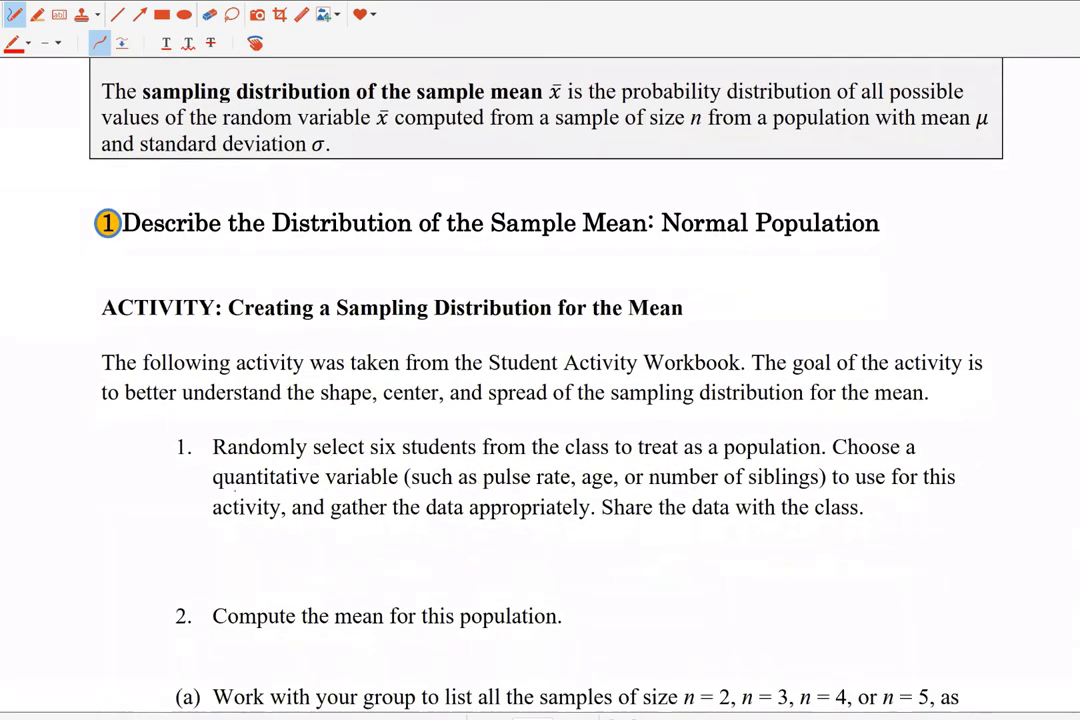
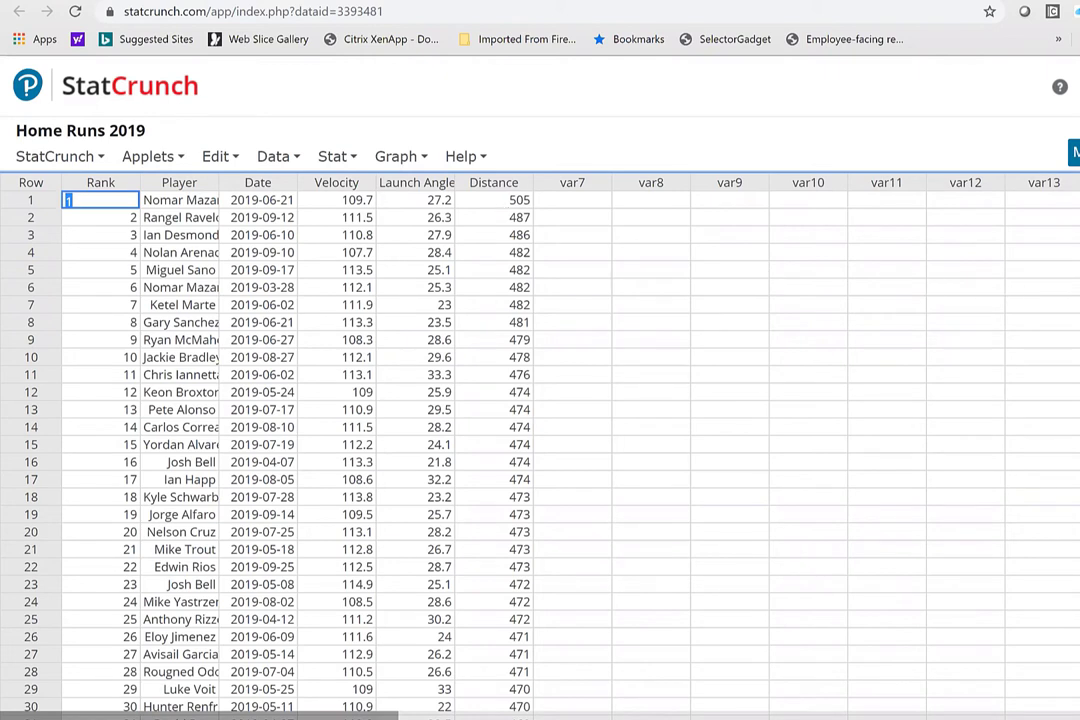
# Step: Examine the Home Runs 2019 data table in StatCrunch from the longest to the shortest home runs
pyautogui.scroll(-20, 540, 450)
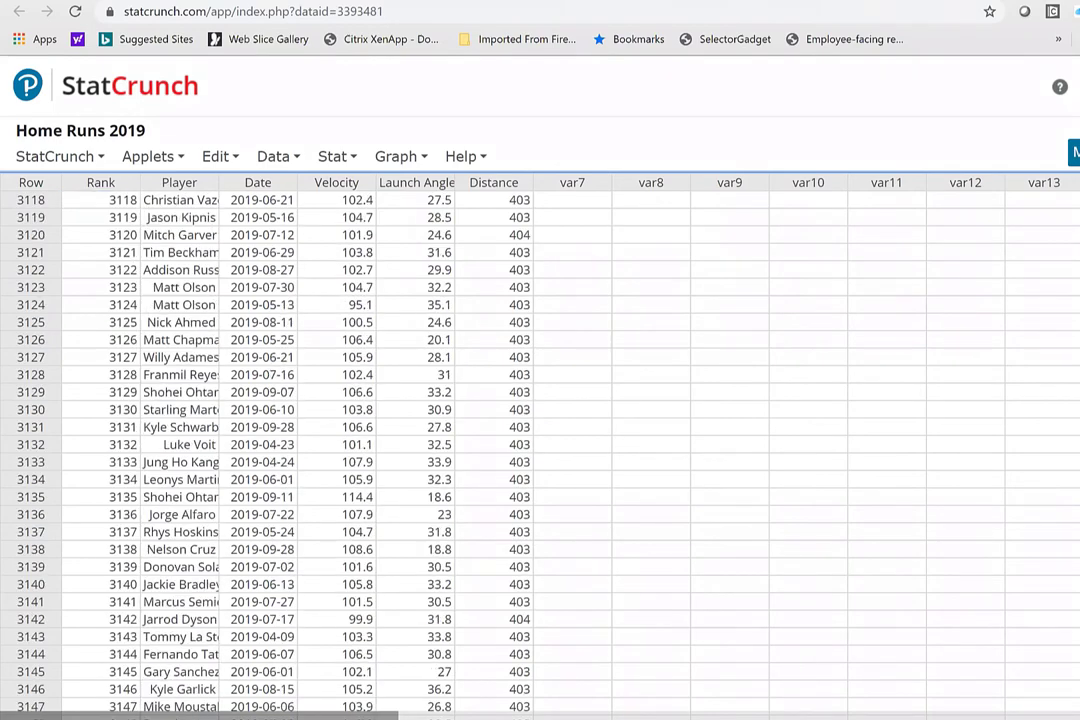
pyautogui.scroll(-15, 540, 450)
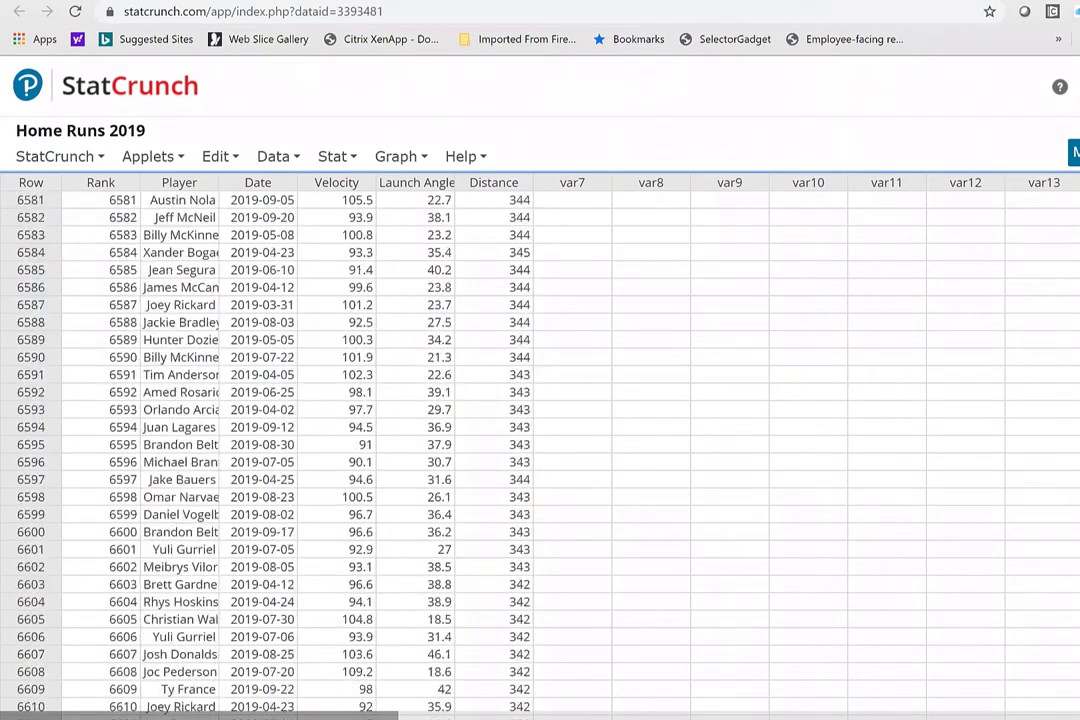
pyautogui.scroll(20, 540, 450)
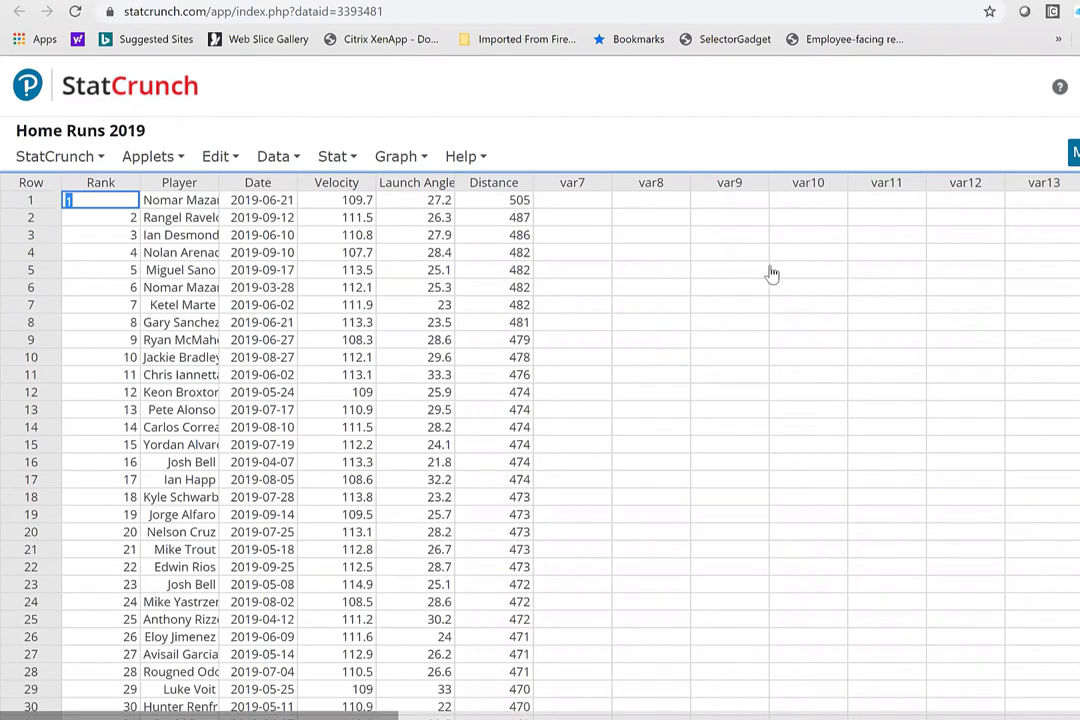
# Step: Create a frequency histogram of the Distance column with the title "Home Runs (in feet) in 2019"
pyautogui.click(393, 160)
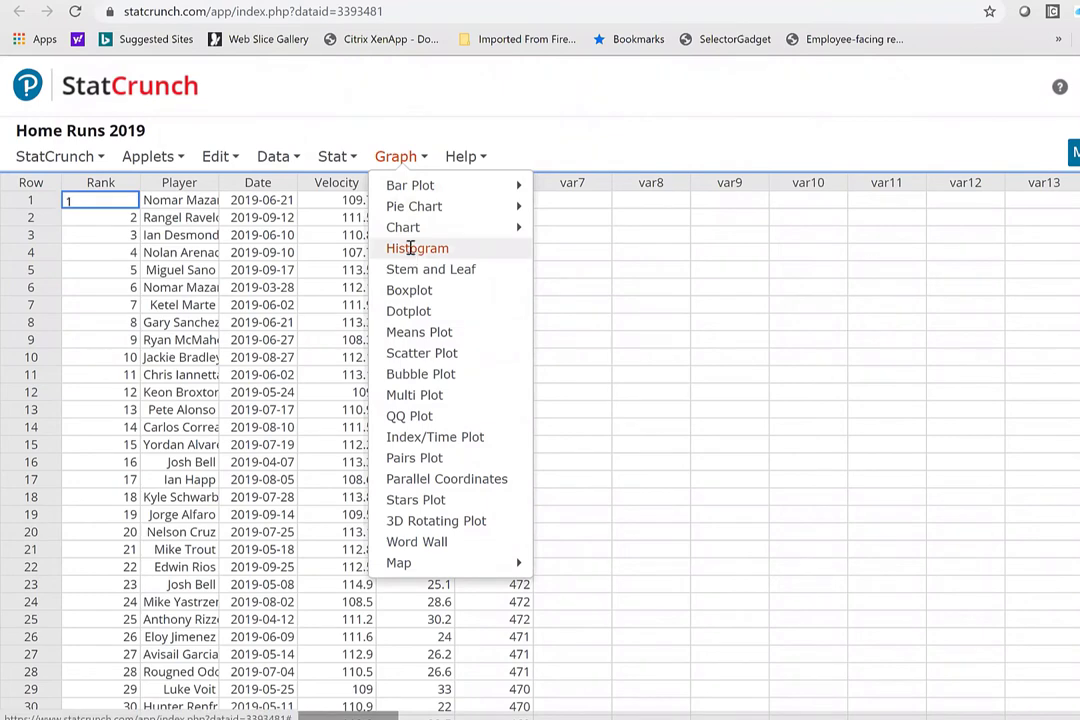
pyautogui.click(413, 250)
pyautogui.click(410, 199)
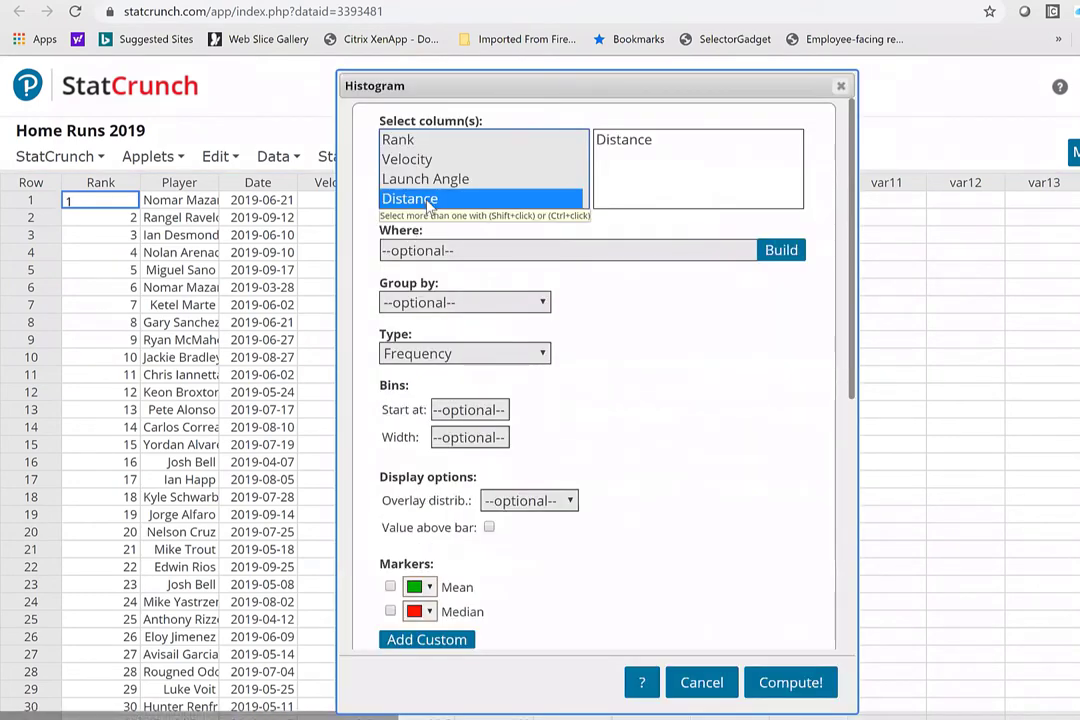
pyautogui.scroll(-1, 672, 438)
pyautogui.scroll(-5, 690, 480)
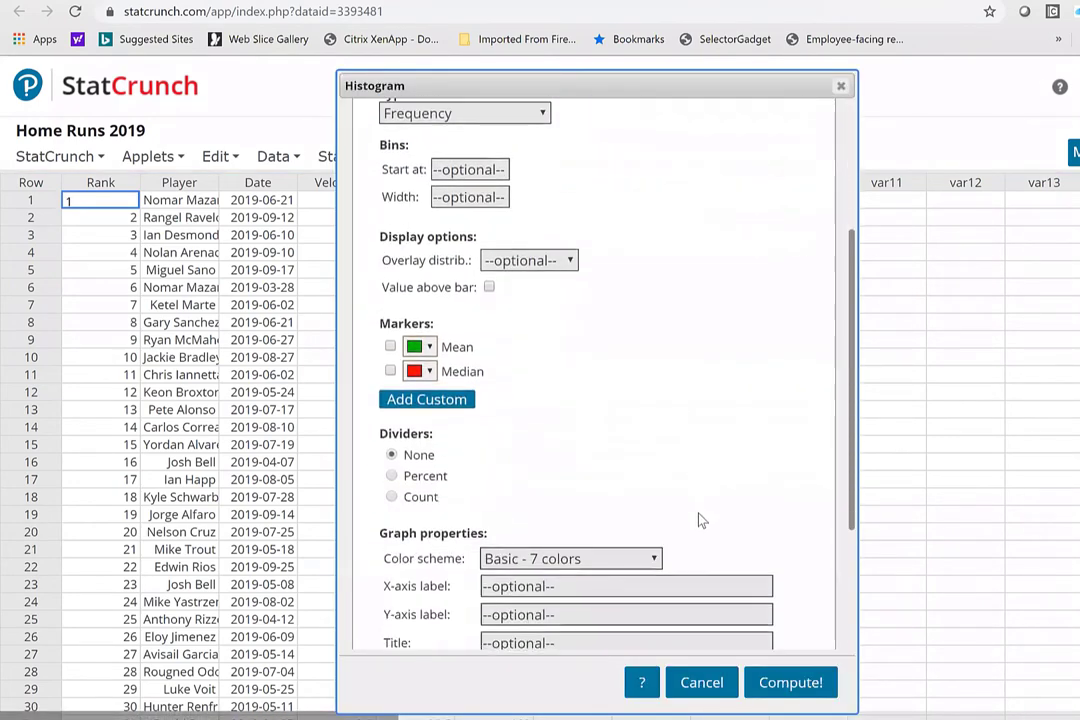
pyautogui.click(613, 425)
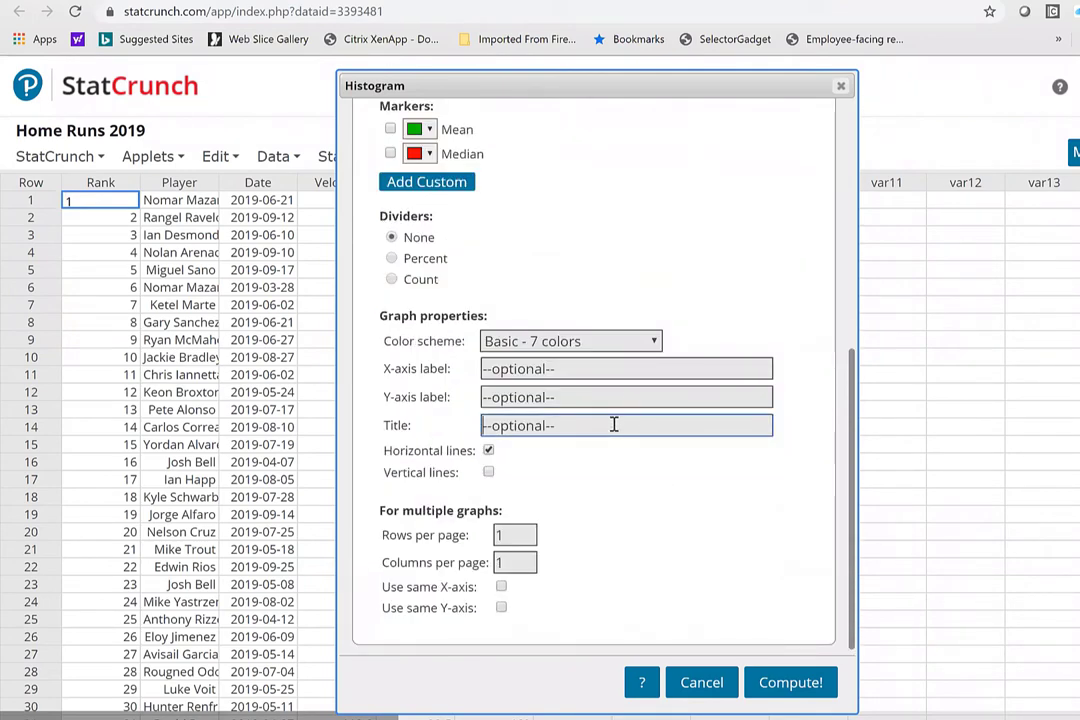
pyautogui.write('Home Runs ')
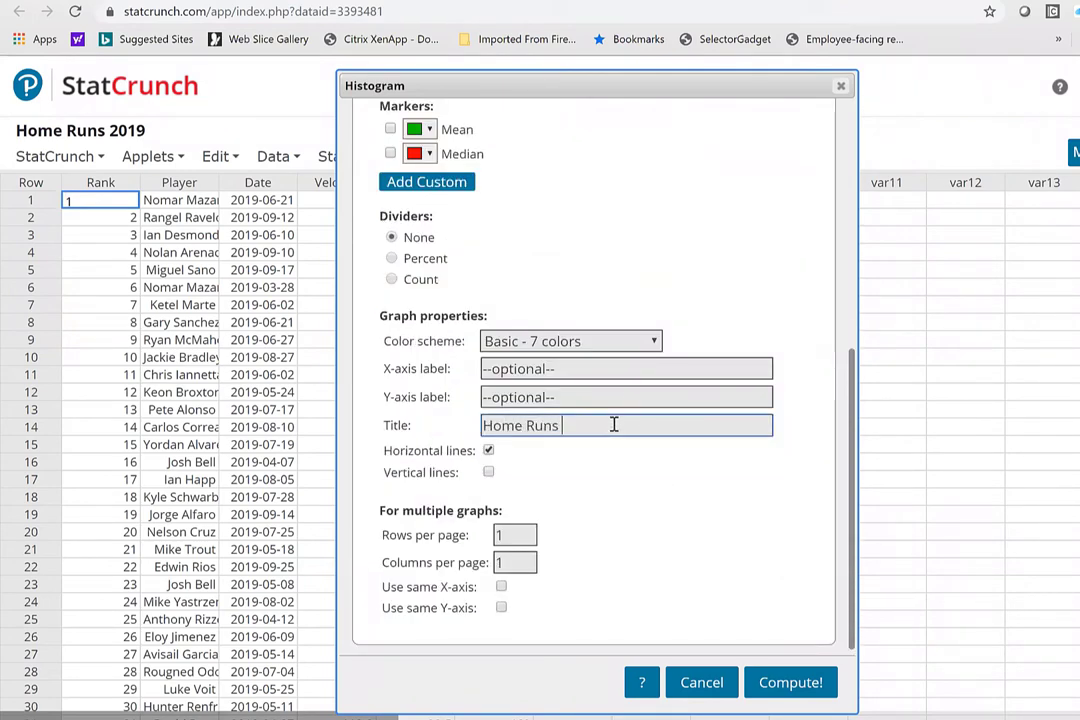
pyautogui.write('(in feet)')
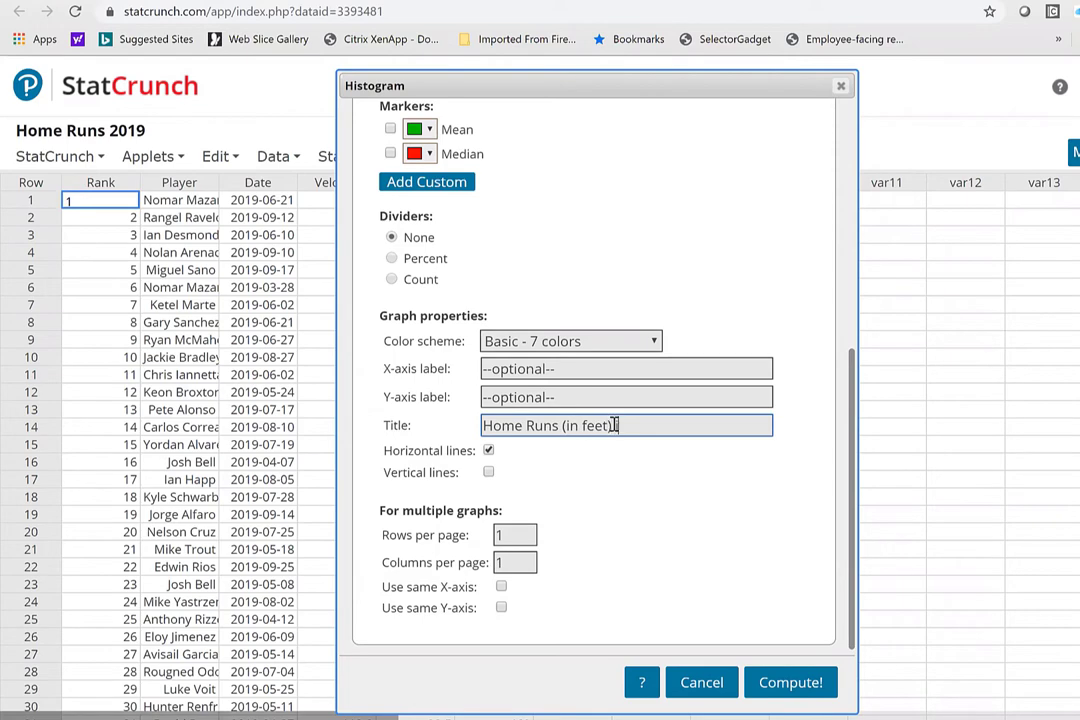
pyautogui.write(' in 2019')
pyautogui.scroll(1, 650, 500)
pyautogui.click(790, 682)
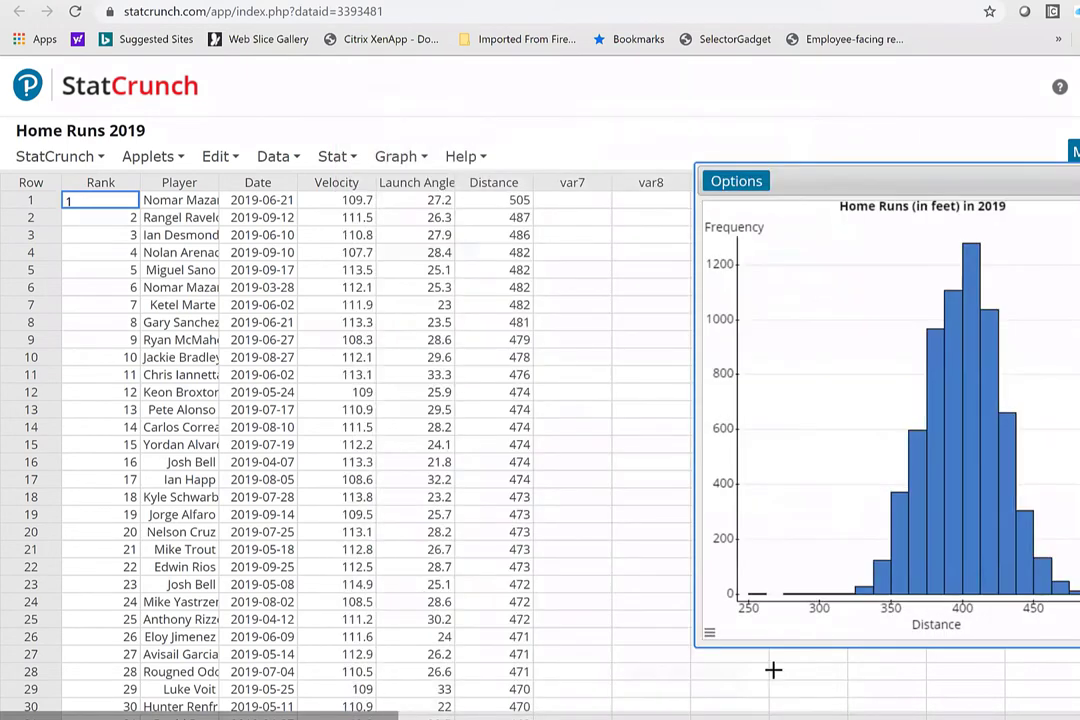
# Step: Select the histogram bars up to about 300 feet and show their highlighted rows uncovered in the data table
pyautogui.moveTo(701, 169); pyautogui.dragTo(455, 58)
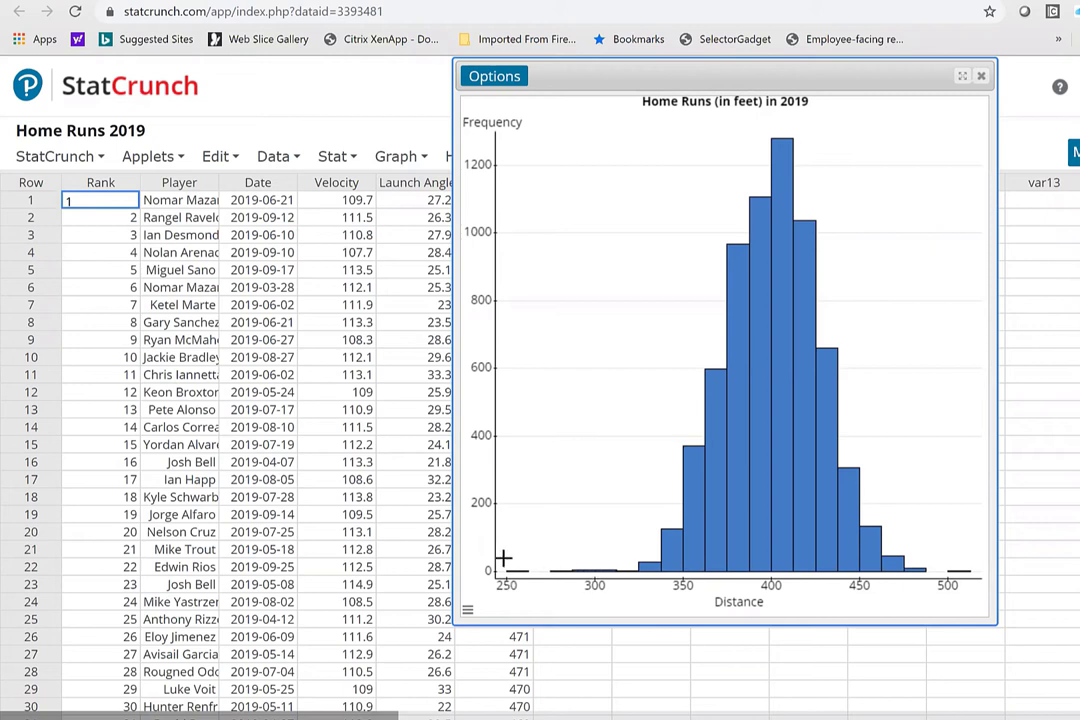
pyautogui.moveTo(492, 560); pyautogui.dragTo(596, 581)
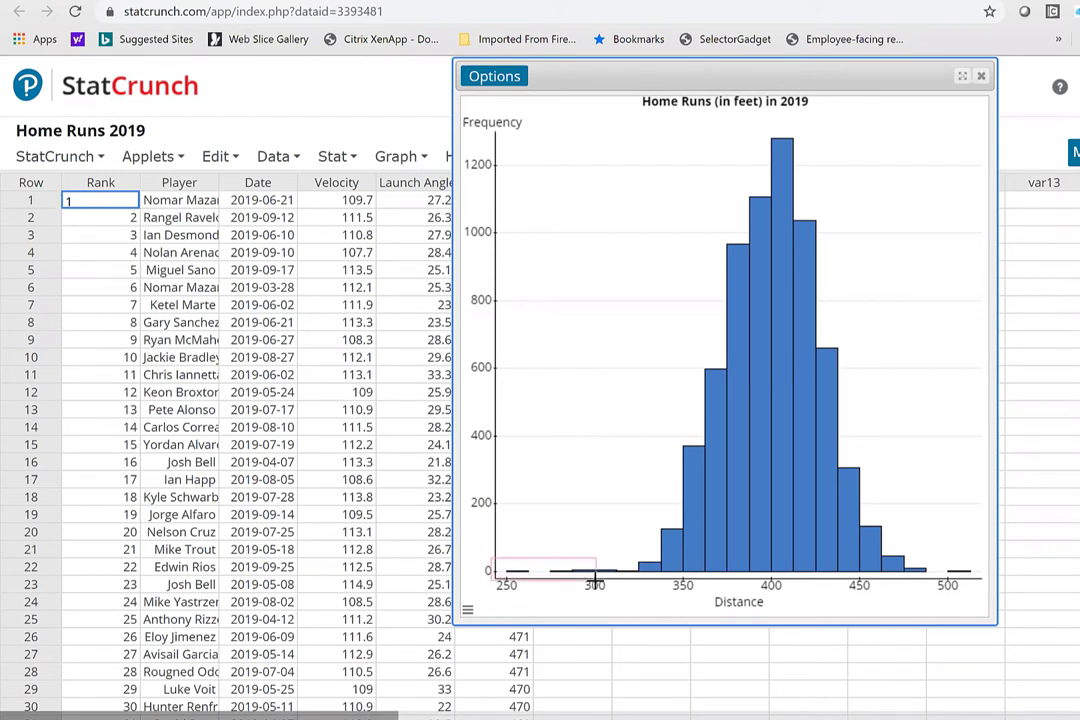
pyautogui.moveTo(595, 579); pyautogui.dragTo(596, 586)
pyautogui.moveTo(596, 586); pyautogui.dragTo(596, 589)
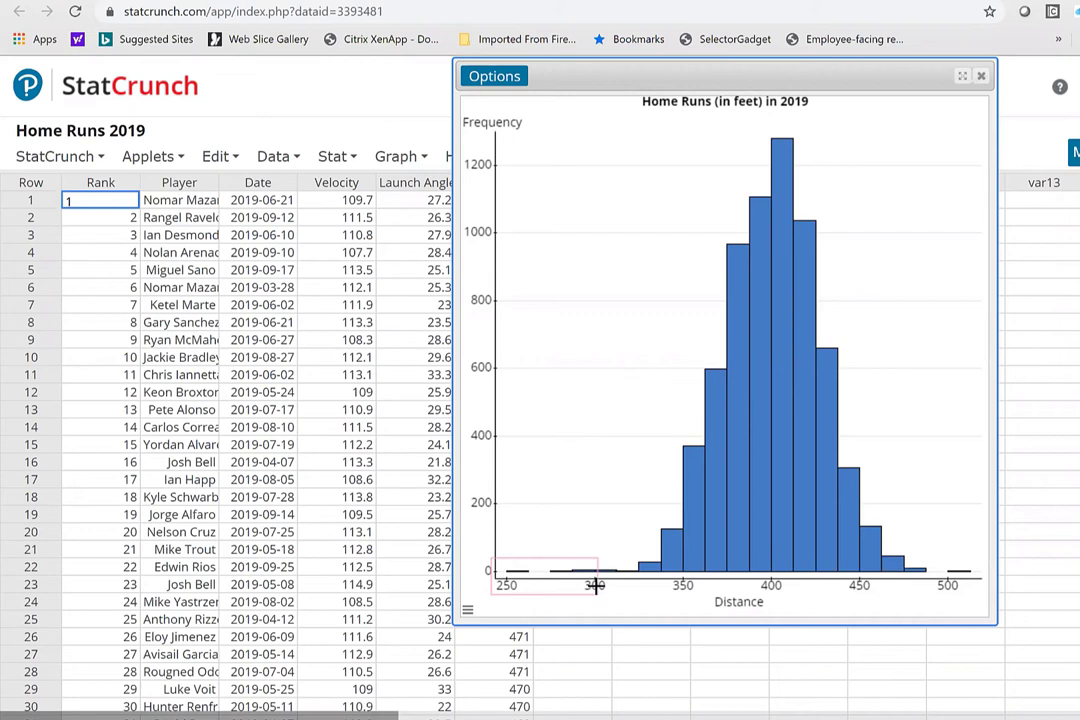
pyautogui.moveTo(595, 587); pyautogui.dragTo(595, 587)
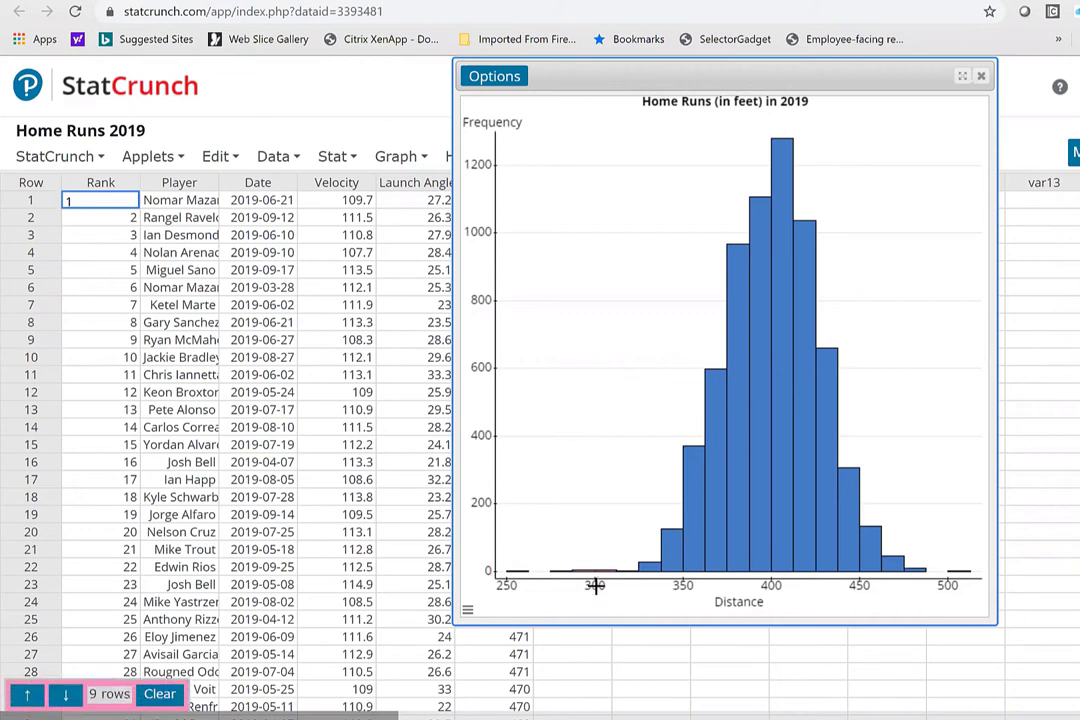
pyautogui.click(67, 697)
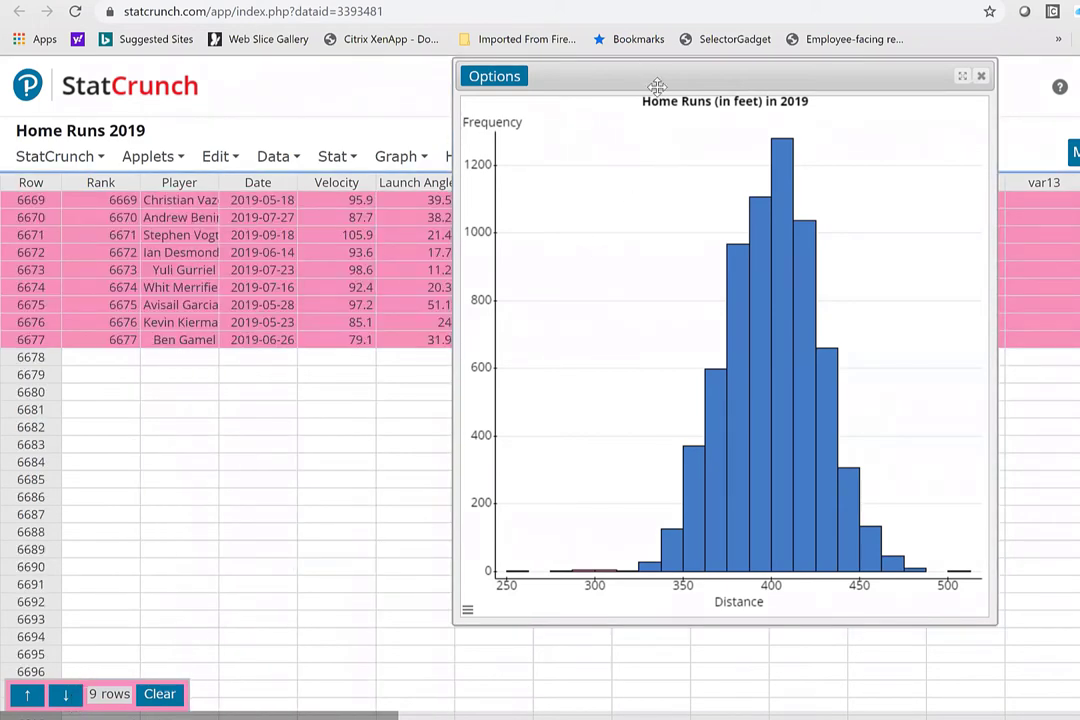
pyautogui.moveTo(657, 87); pyautogui.dragTo(805, 148)
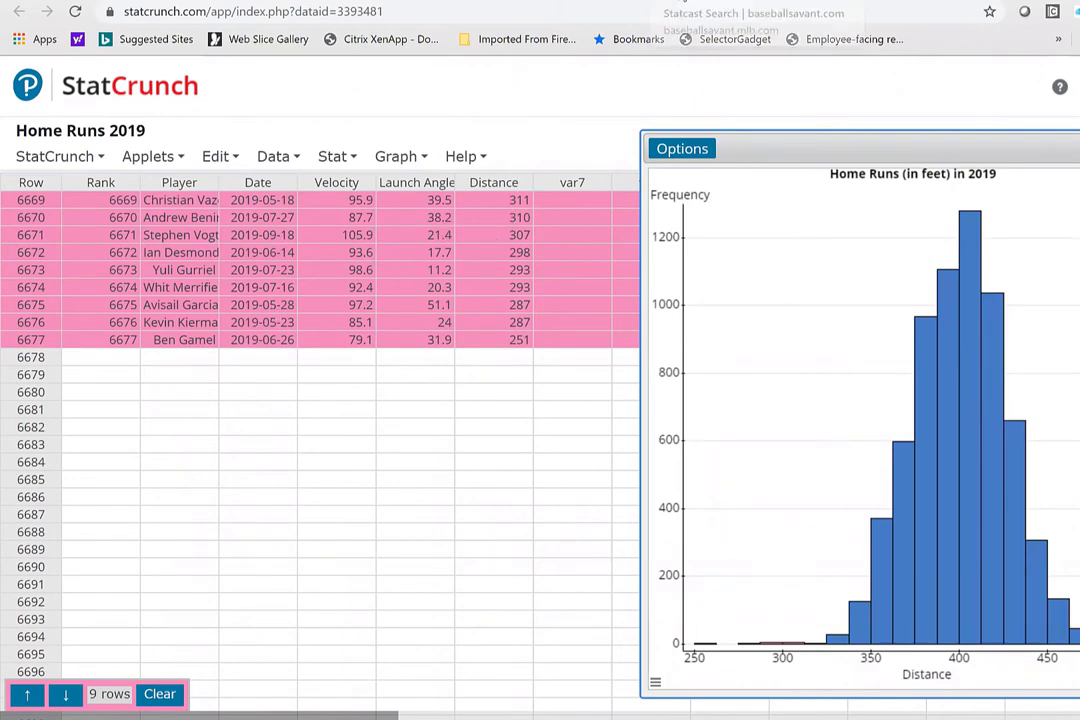
# Step: Switch to the Baseball Savant Statcast search results and view the play details of home run 6672
pyautogui.scroll(-1, 369, 313)
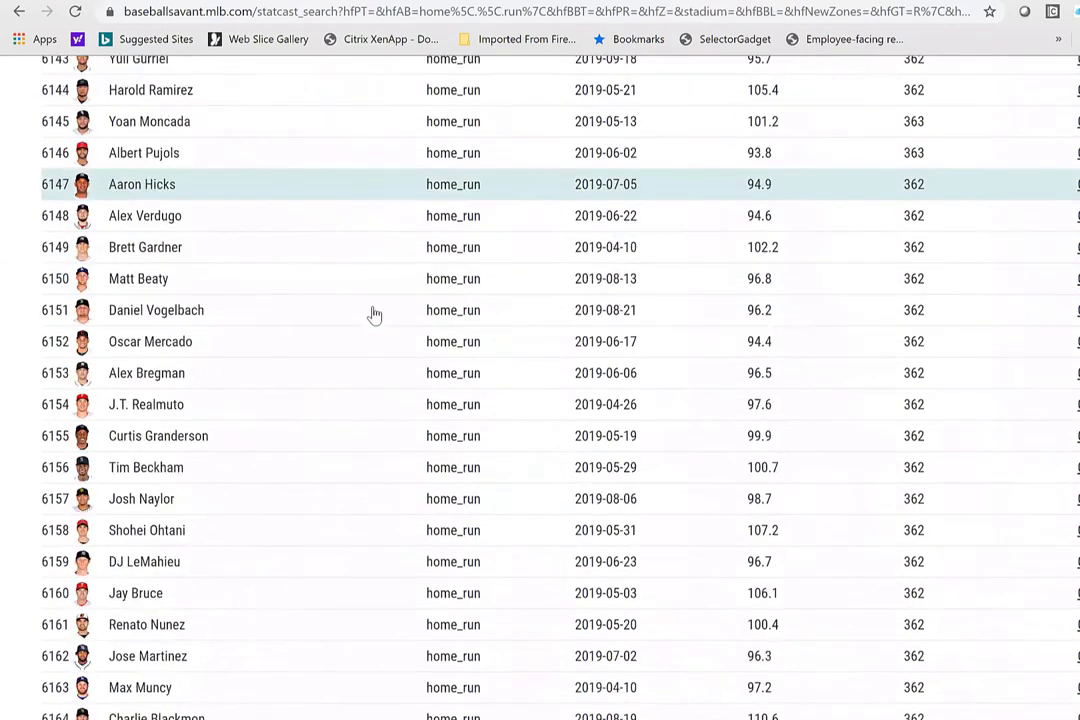
pyautogui.scroll(-4, 374, 315)
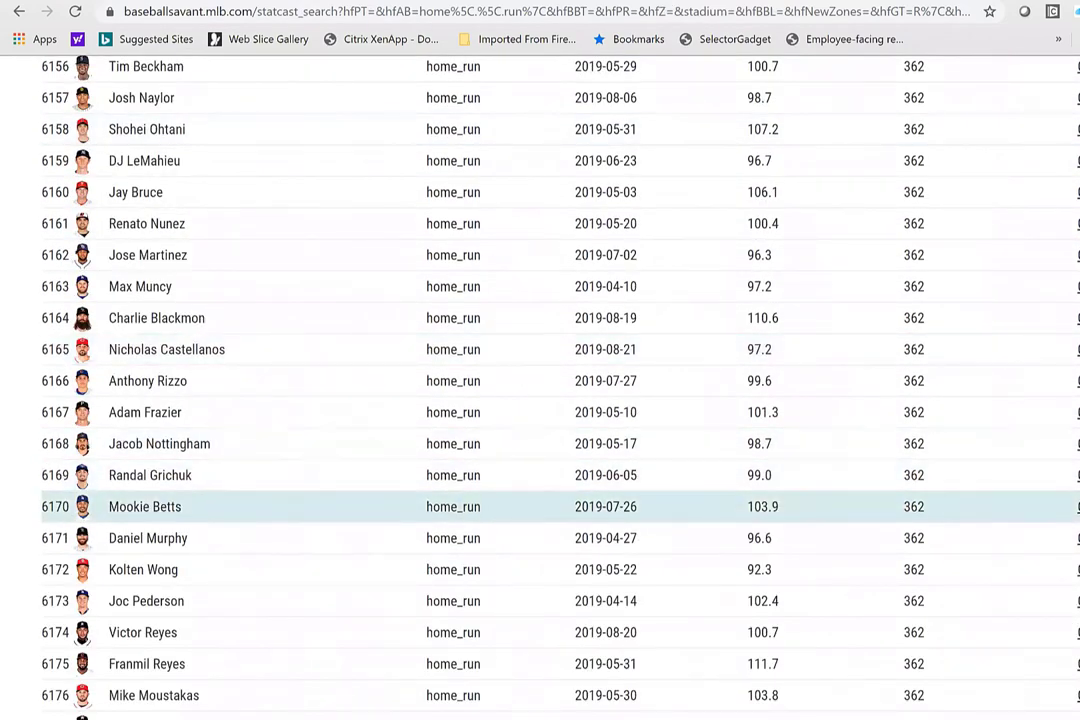
pyautogui.scroll(-20, 540, 380)
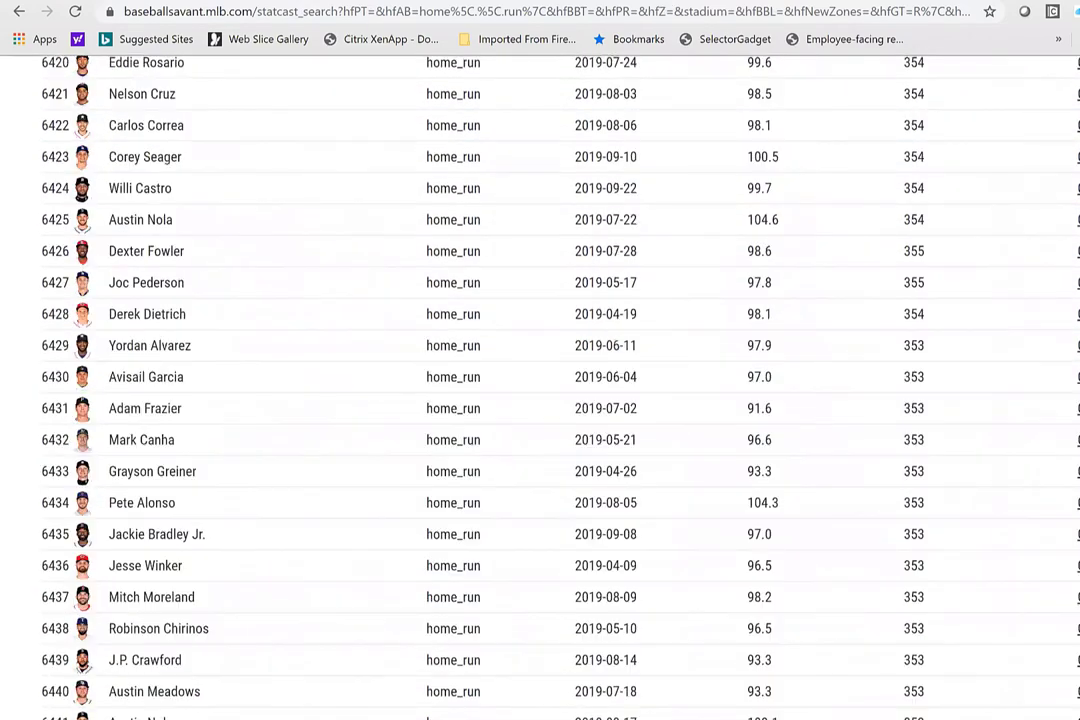
pyautogui.scroll(1, 362, 422)
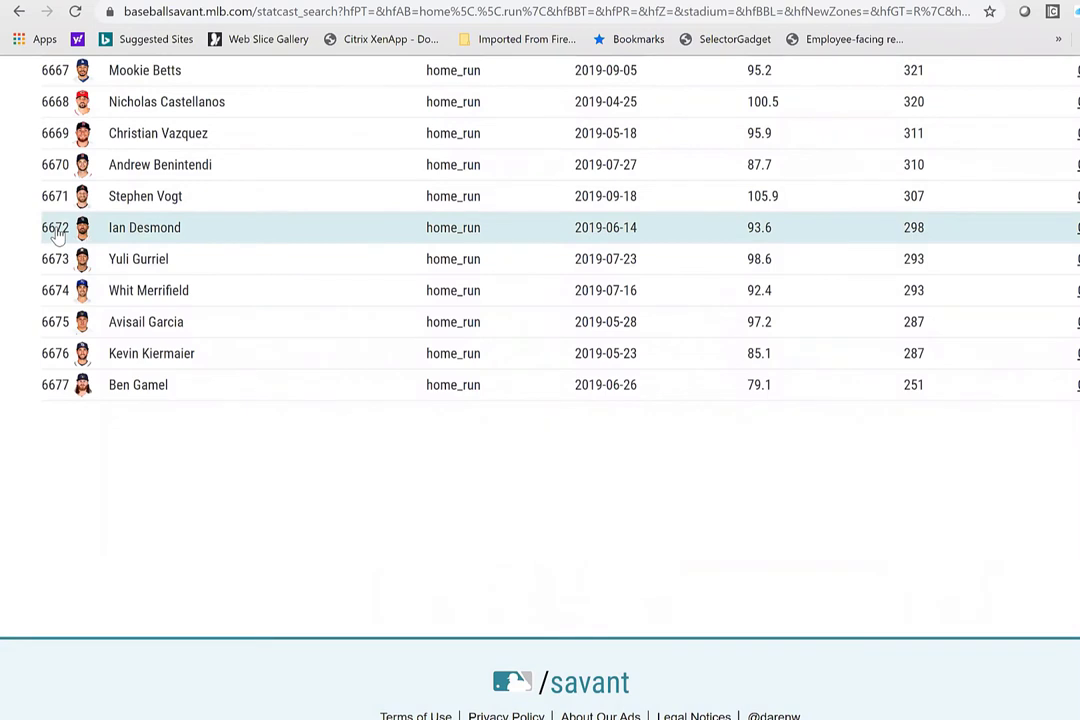
pyautogui.click(57, 232)
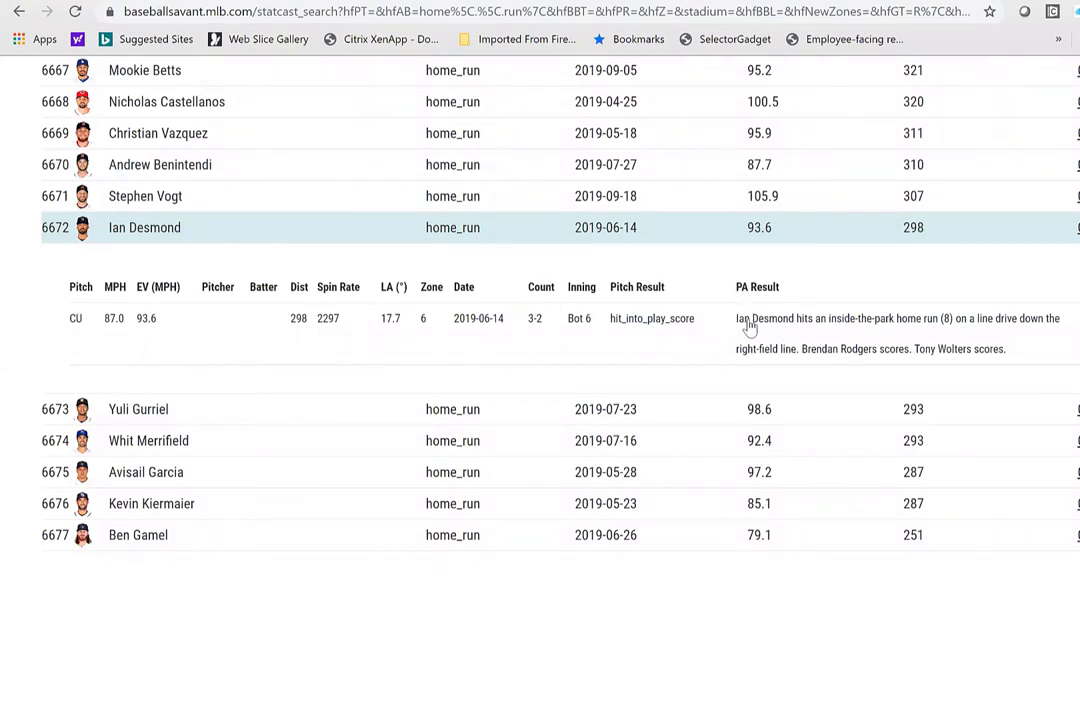
pyautogui.click(884, 330)
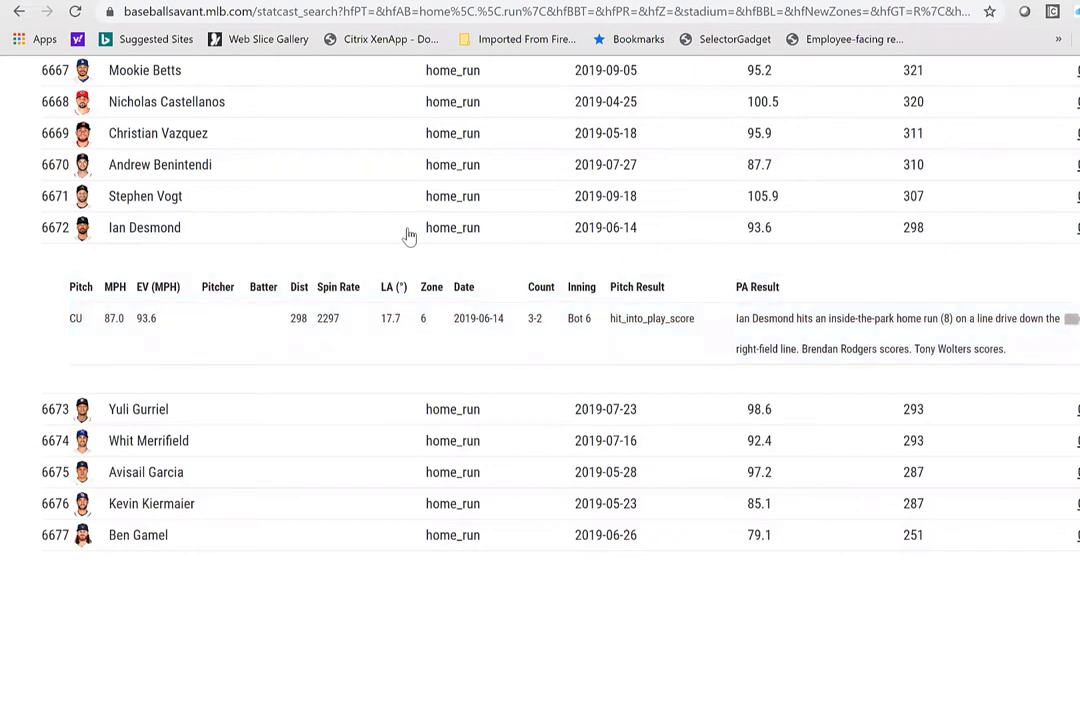
# Step: View the play details of home run 6671 for comparison and collapse them again
pyautogui.click(55, 203)
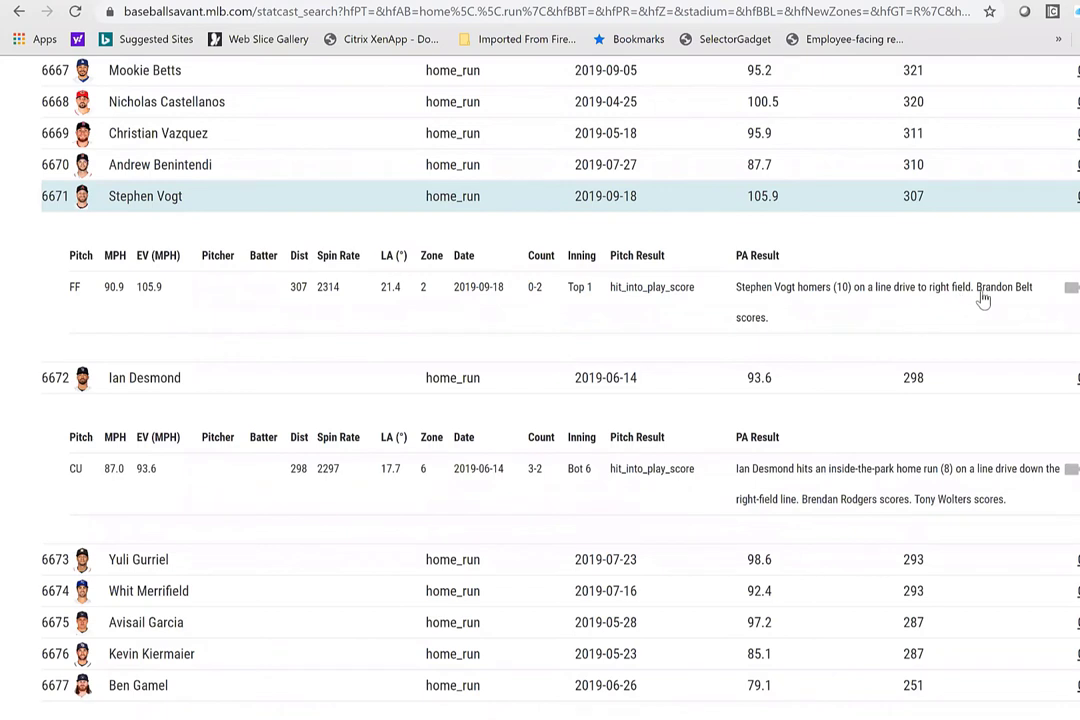
pyautogui.click(820, 318)
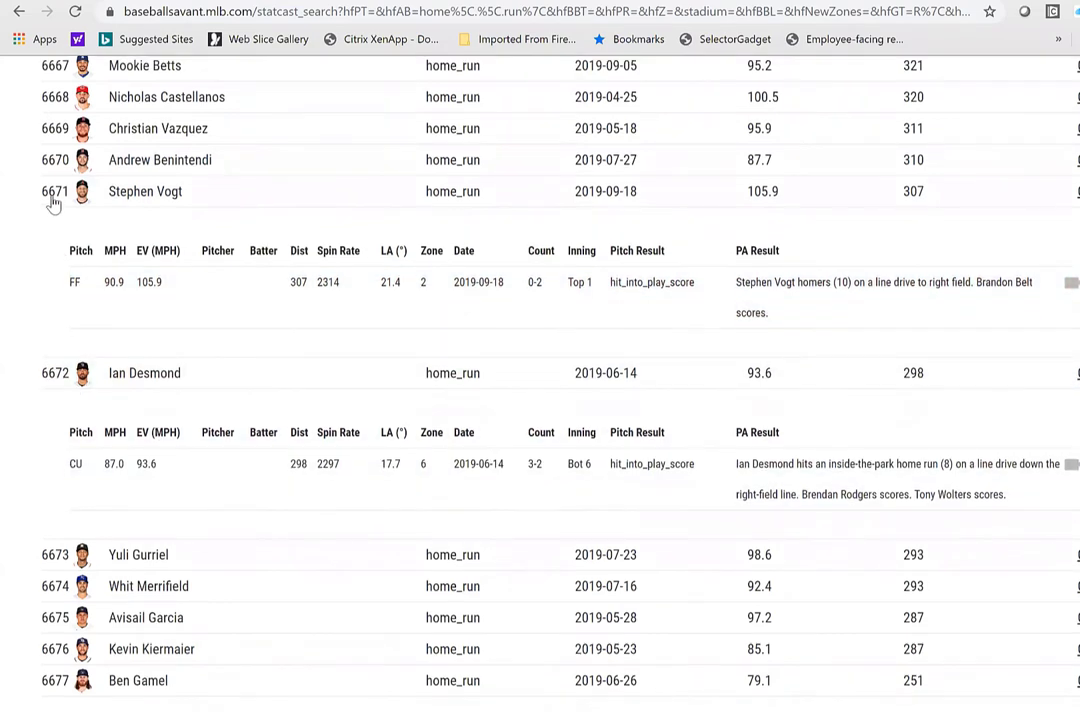
pyautogui.click(55, 202)
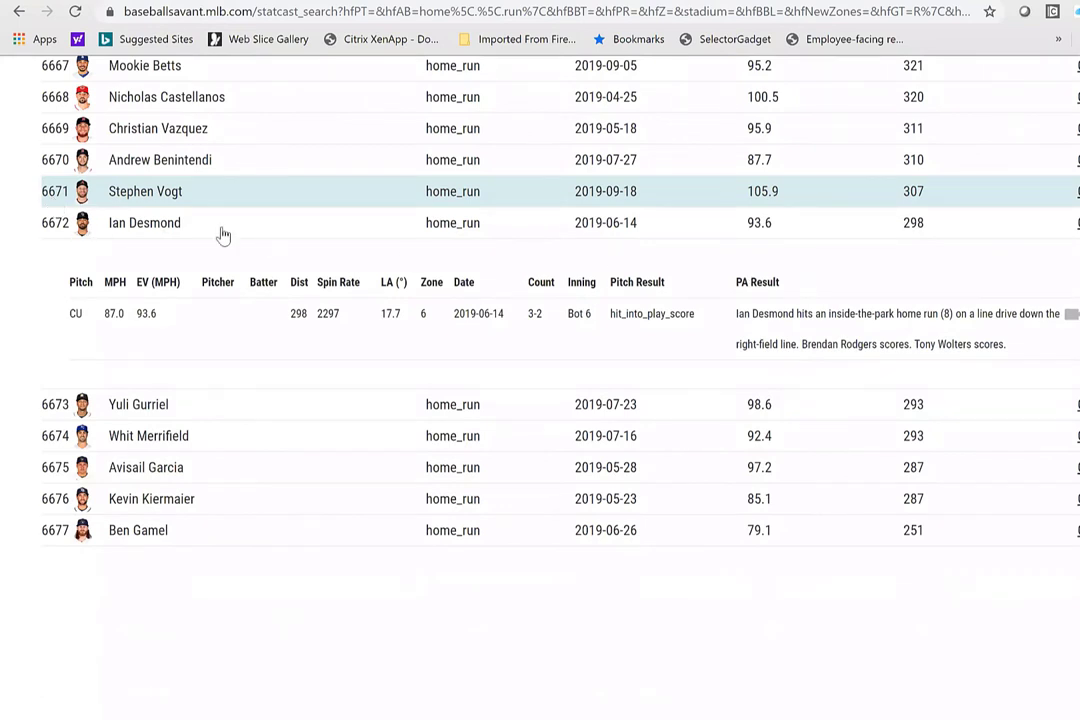
pyautogui.scroll(1, 186, 547)
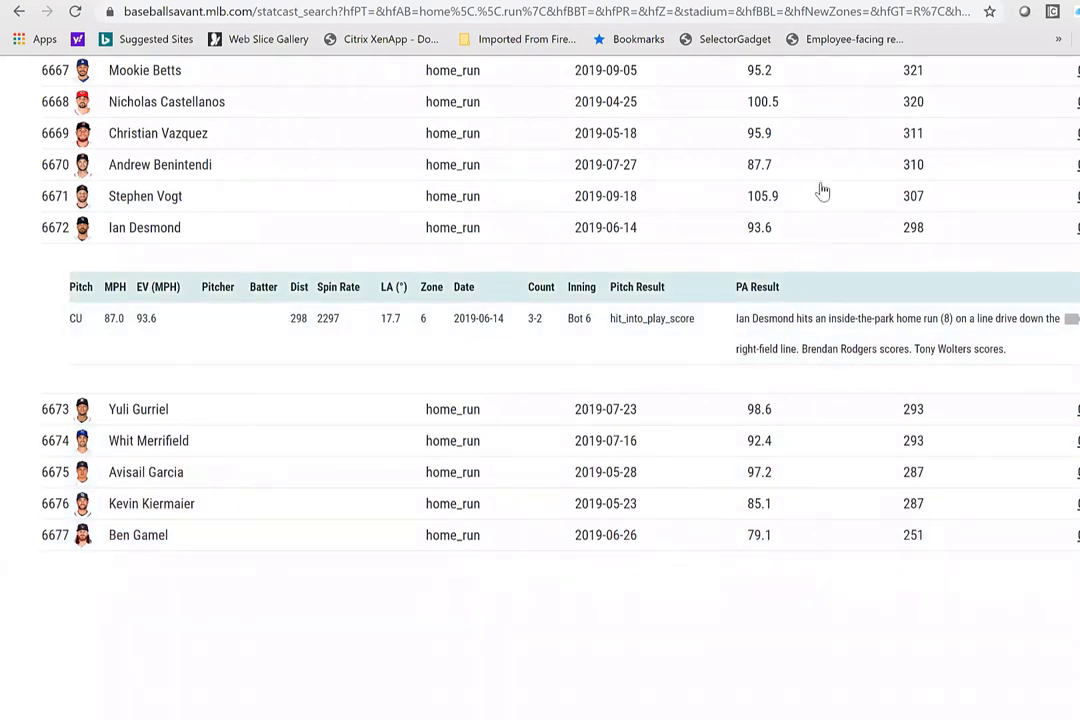
# Step: Switch back to StatCrunch and deselect rows 6669, 6670 and 6671
pyautogui.click(835, 5)
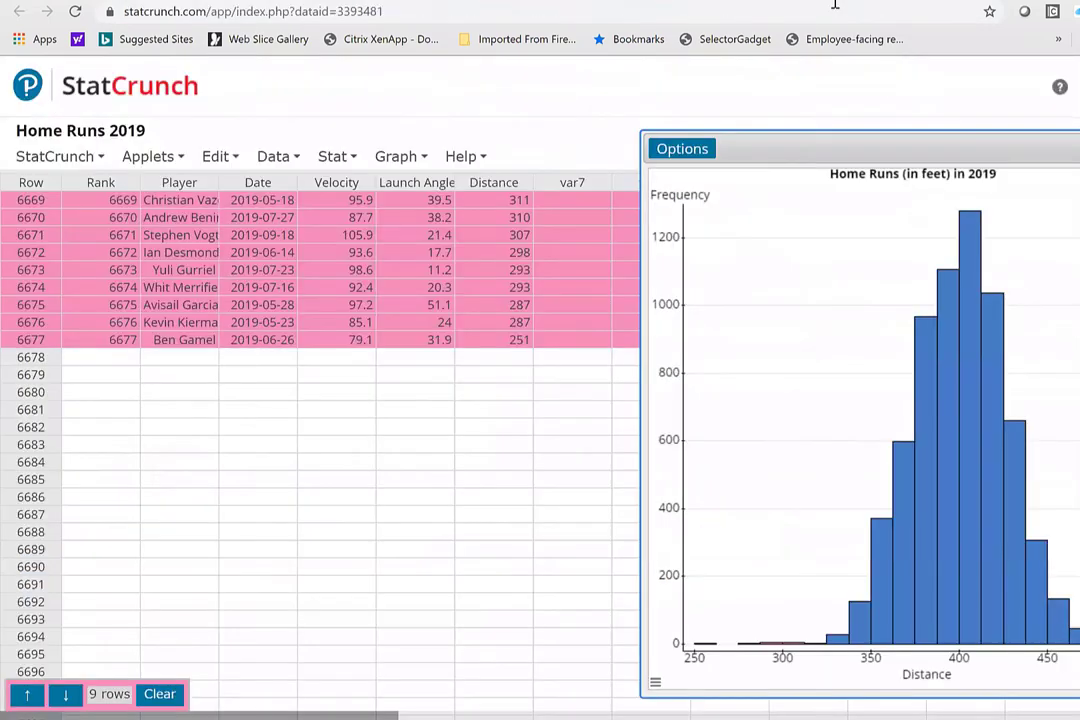
pyautogui.click(30, 203)
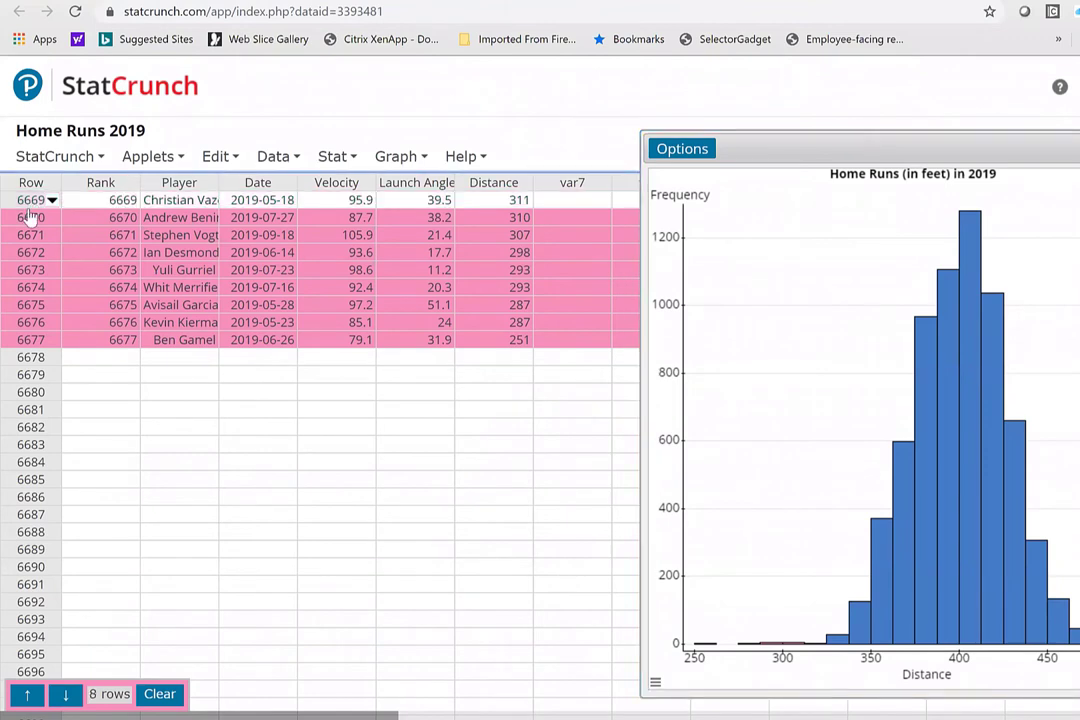
pyautogui.click(27, 219)
pyautogui.click(28, 236)
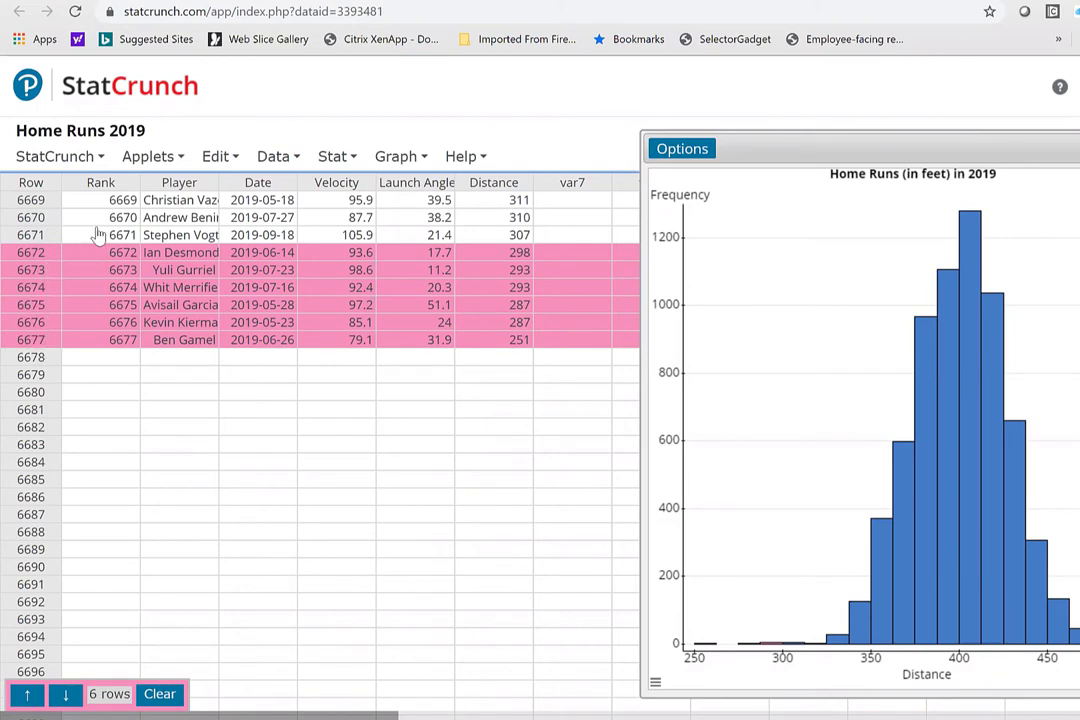
# Step: Delete the highlighted rows 6672 to 6677 from the home run data table
pyautogui.click(338, 160)
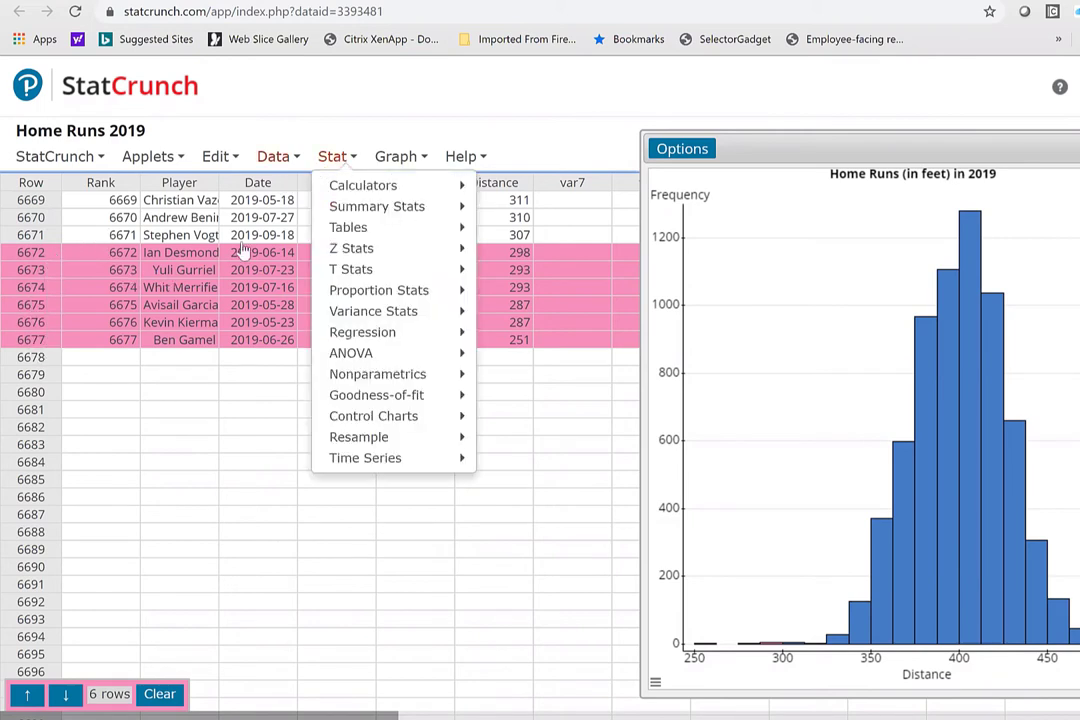
pyautogui.click(272, 158)
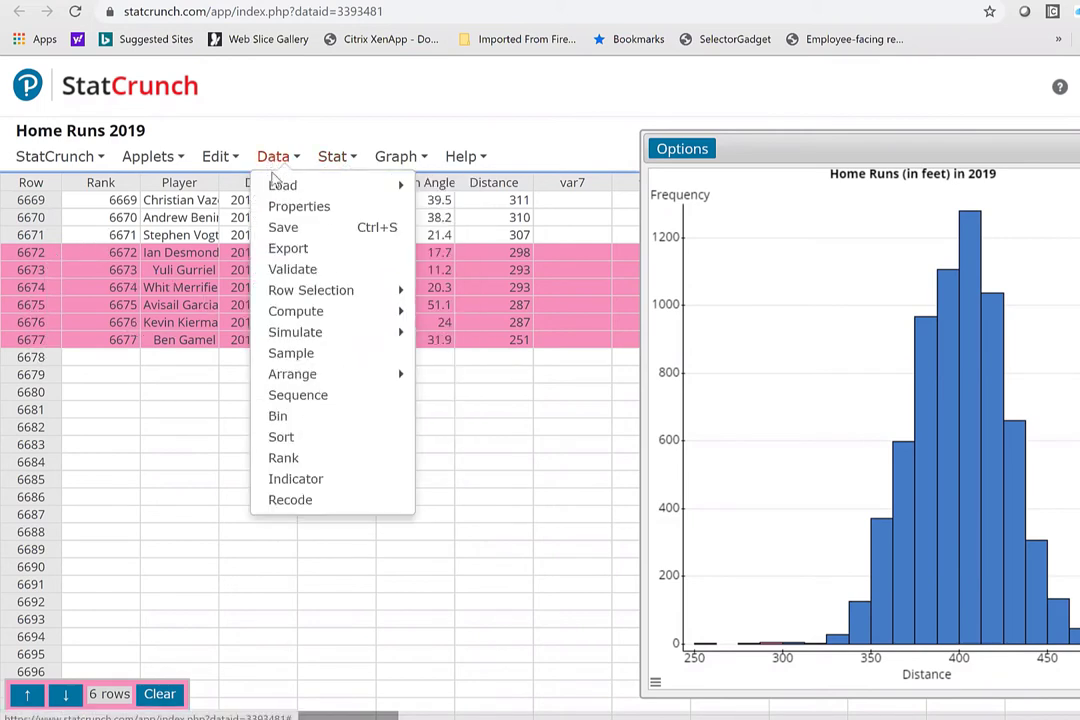
pyautogui.click(224, 162)
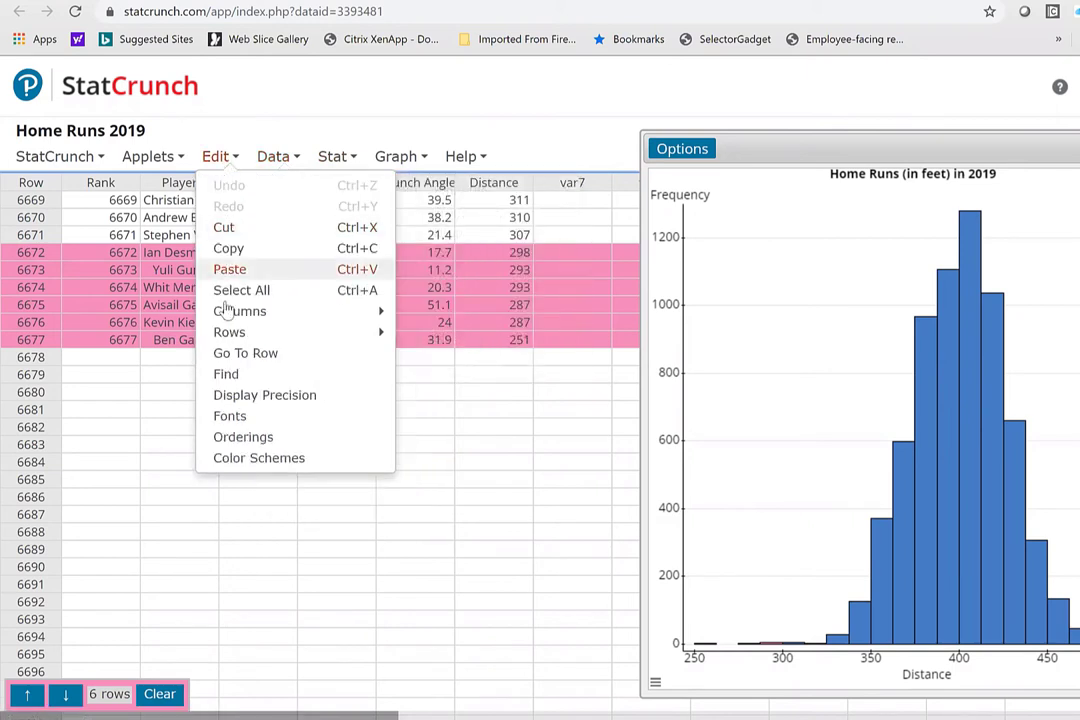
pyautogui.moveTo(370, 335)
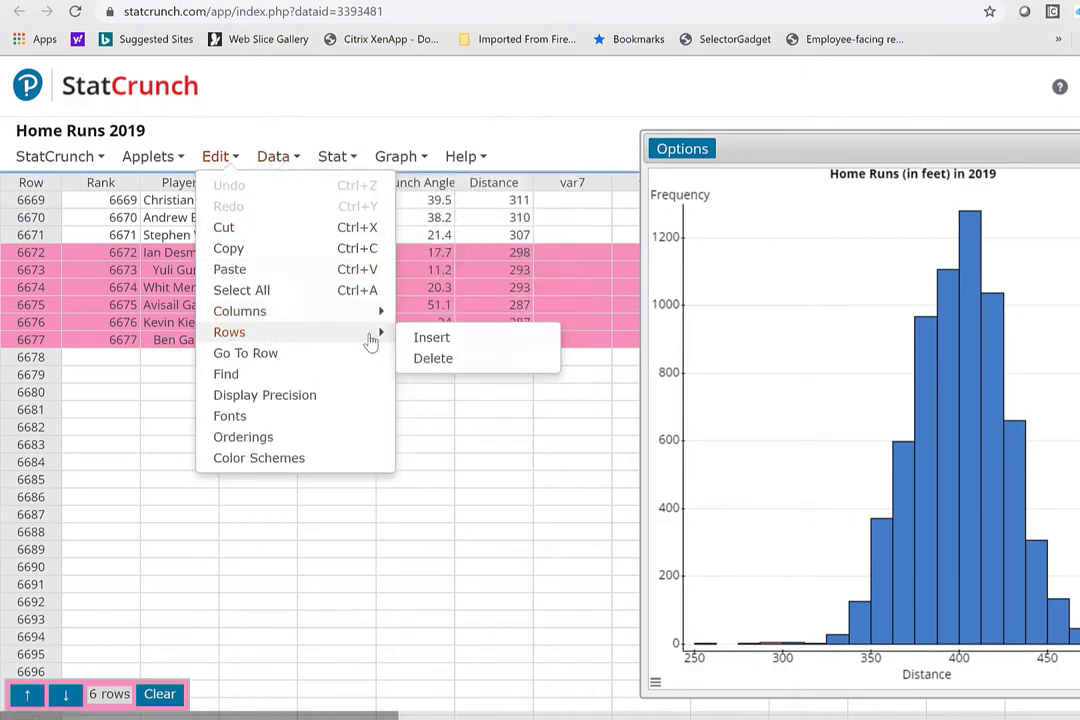
pyautogui.click(479, 362)
pyautogui.click(768, 436)
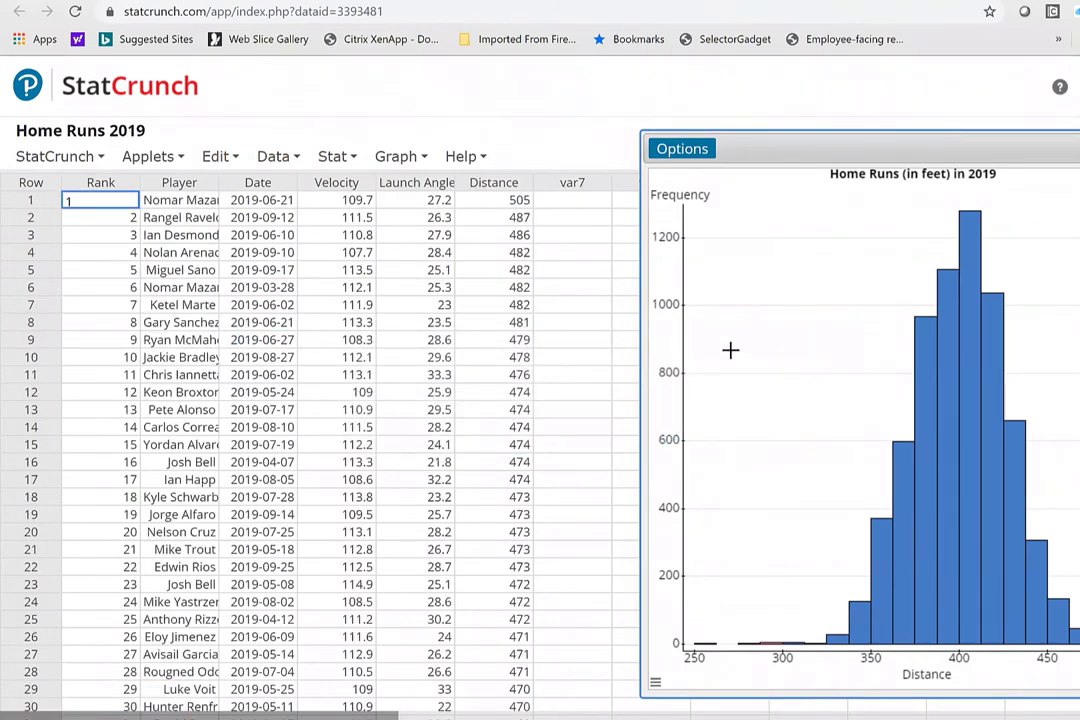
# Step: Update the home run distance histogram to reflect the reduced data and move it over the data table
pyautogui.click(675, 160)
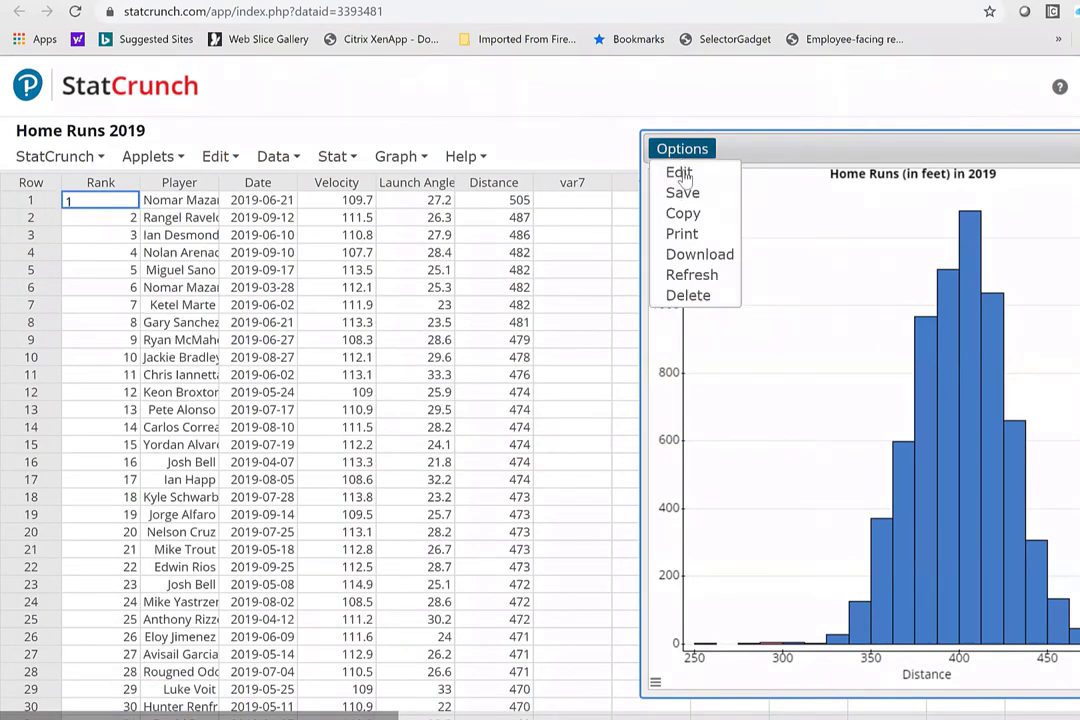
pyautogui.moveTo(720, 148); pyautogui.dragTo(391, 84)
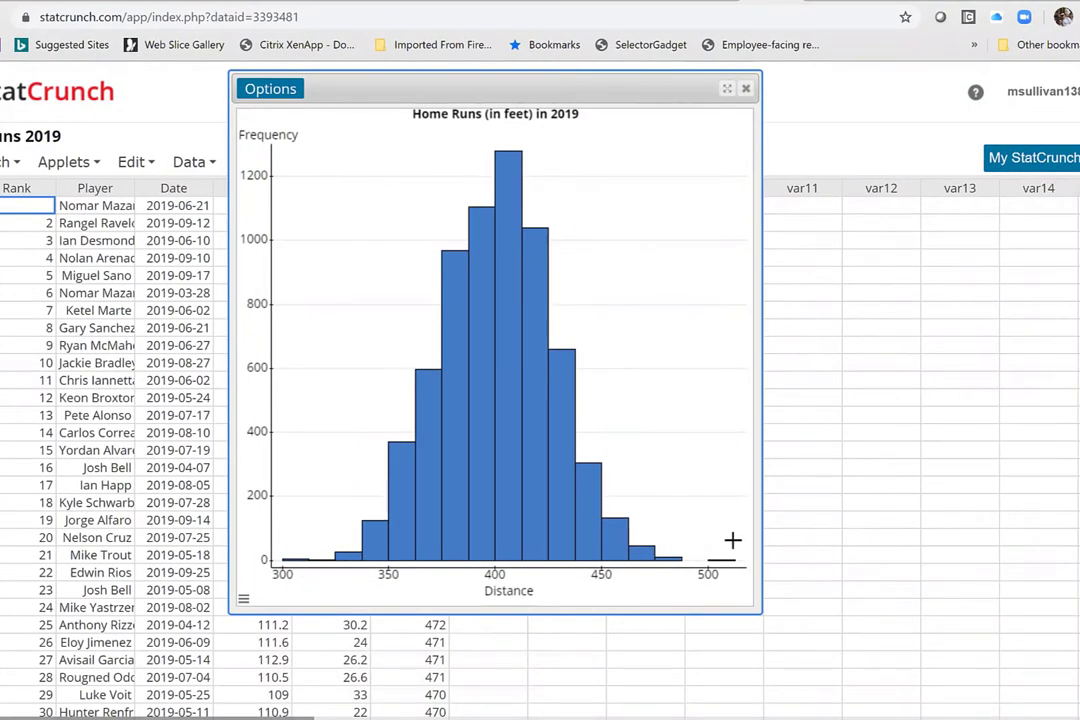
pyautogui.moveTo(460, 95); pyautogui.dragTo(194, 211)
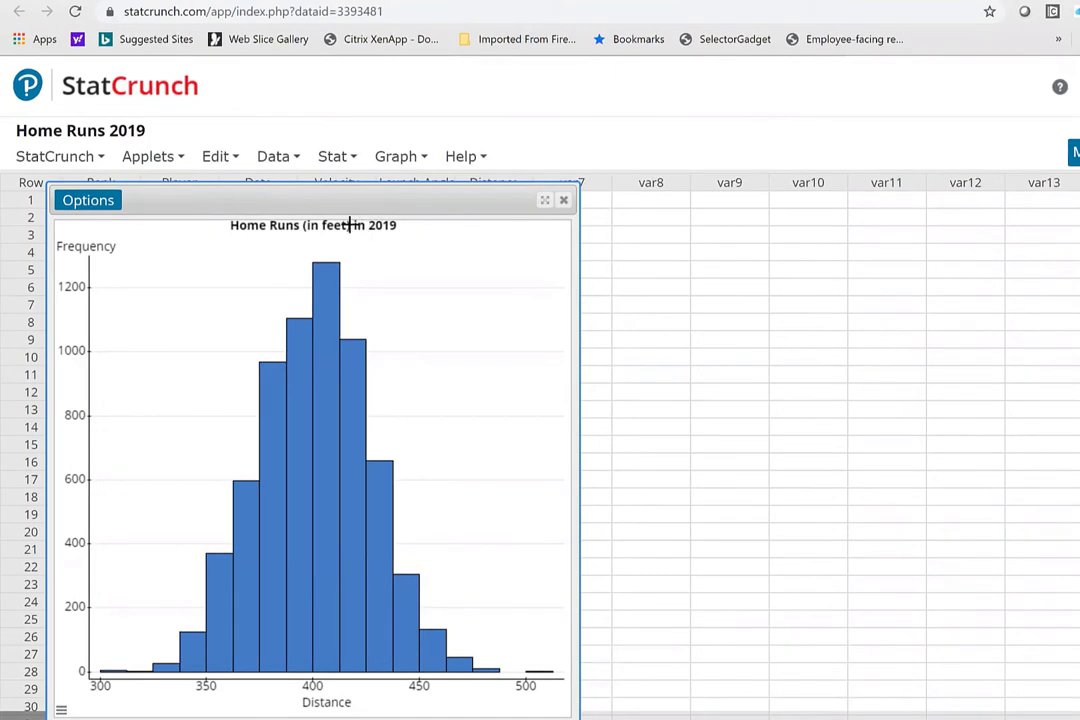
# Step: Compute the mean and unadjusted standard deviation of the Distance column and place the results over the histogram
pyautogui.click(340, 160)
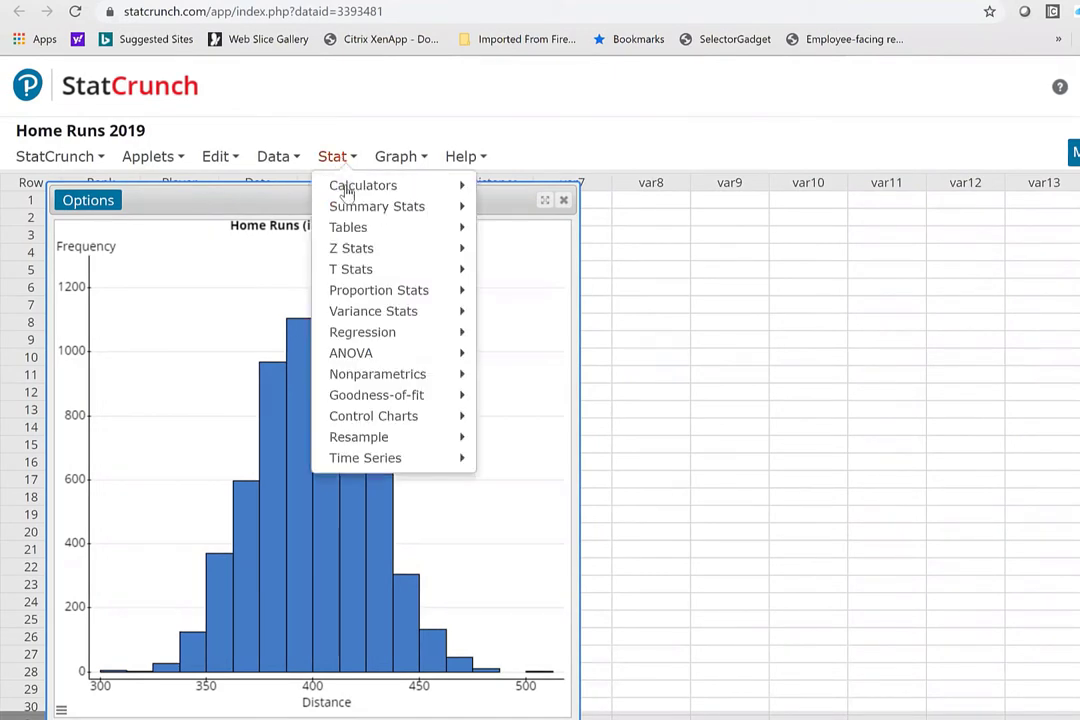
pyautogui.moveTo(358, 190)
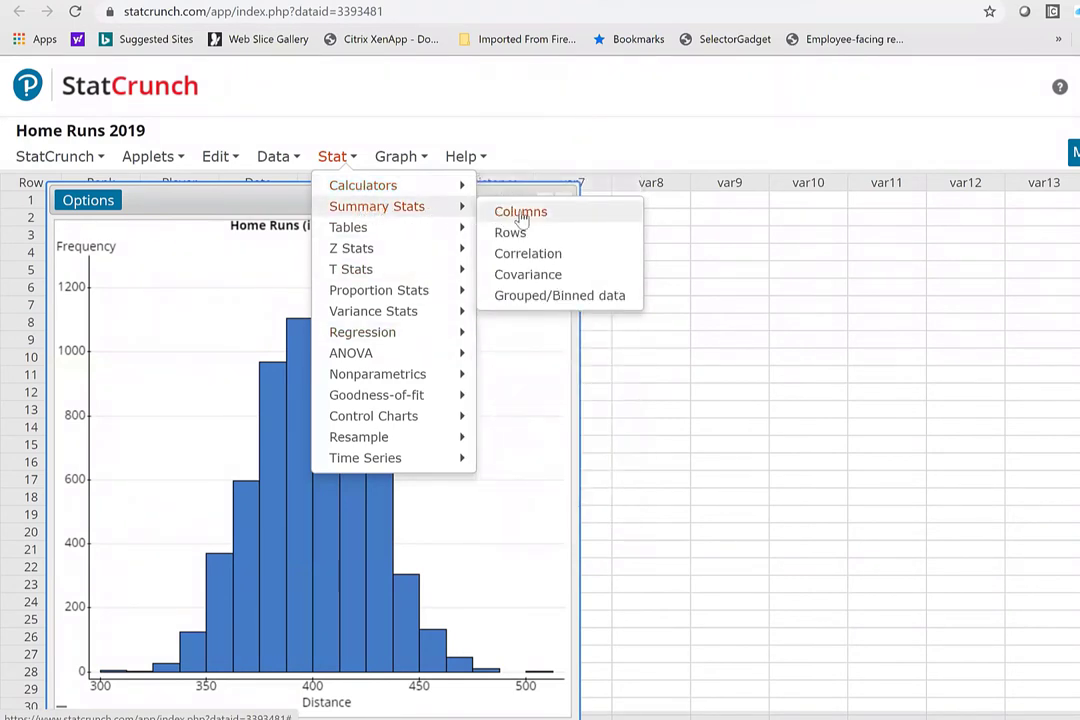
pyautogui.click(527, 213)
pyautogui.click(515, 211)
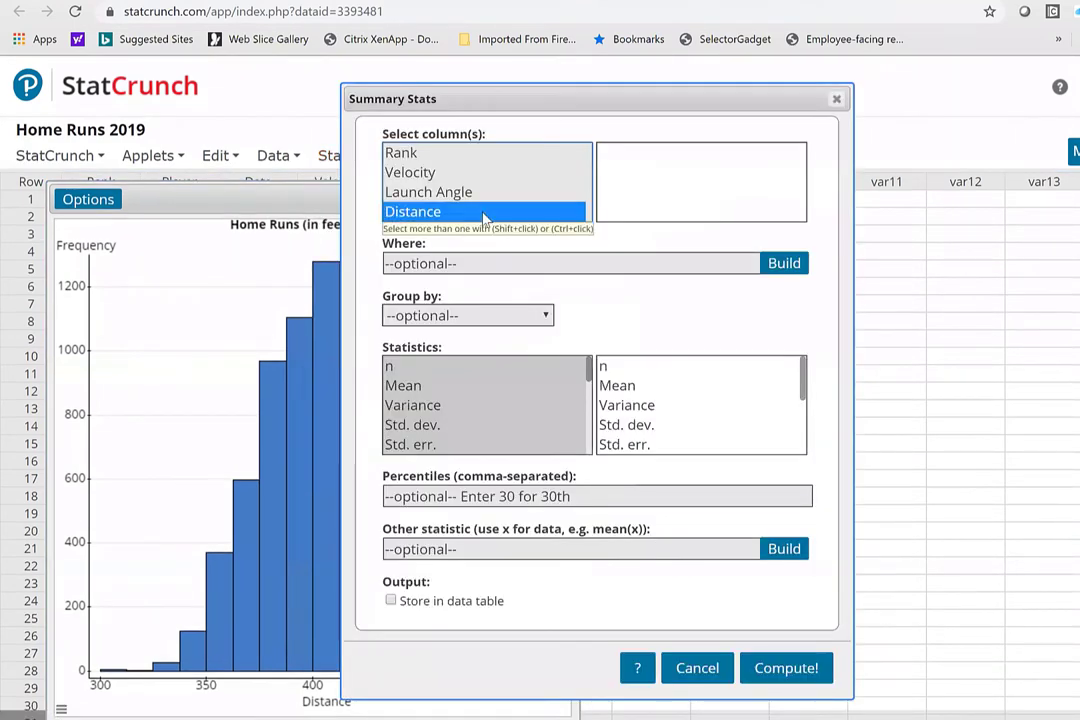
pyautogui.click(420, 386)
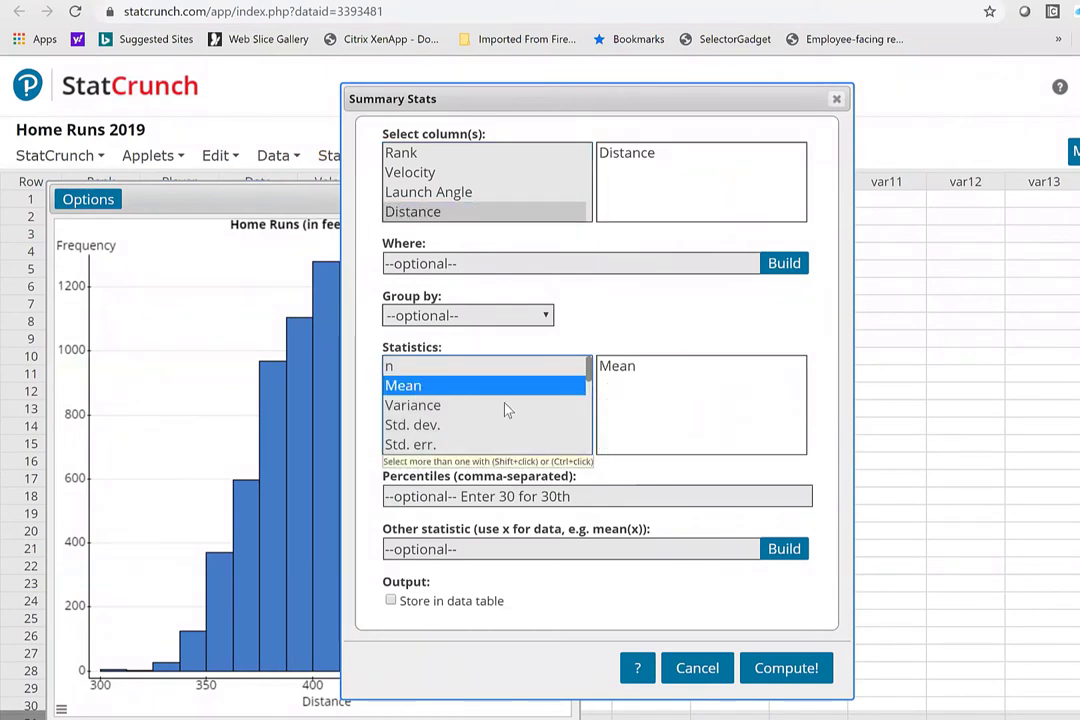
pyautogui.scroll(-5, 530, 423)
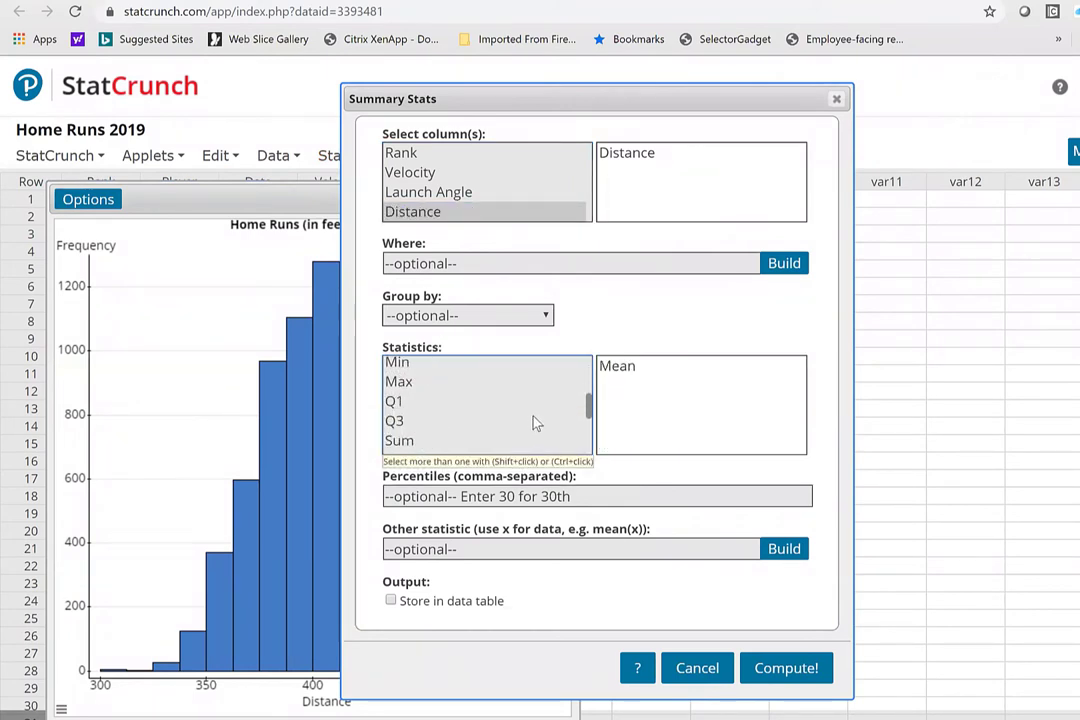
pyautogui.scroll(-2, 535, 423)
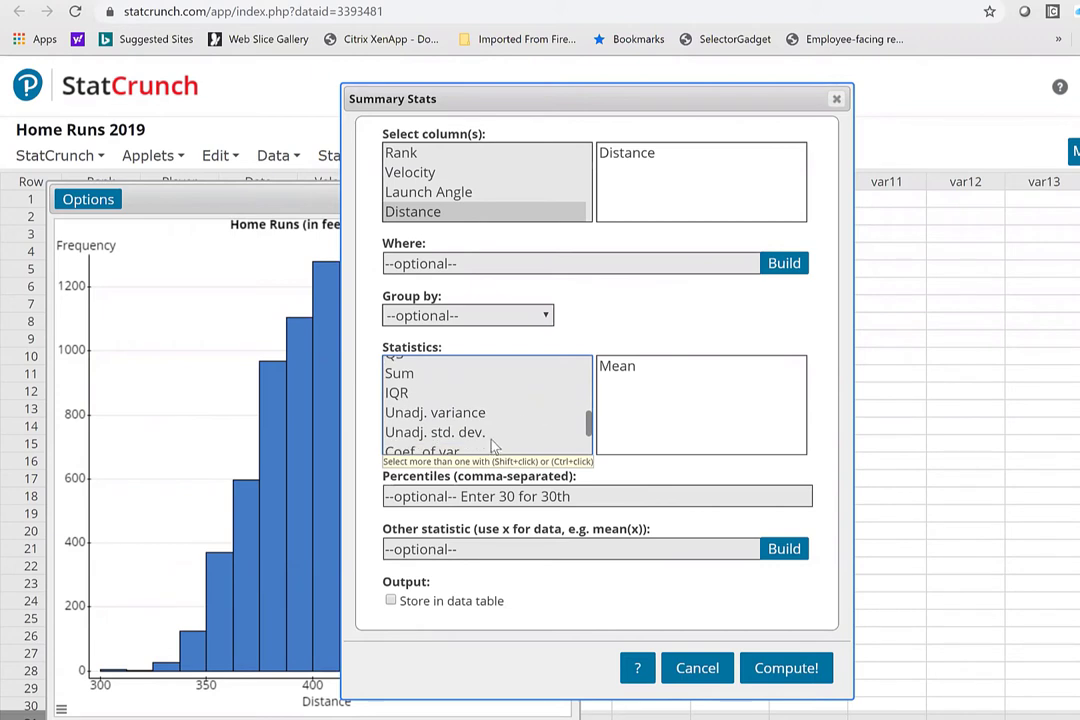
pyautogui.keyDown('ctrl'); pyautogui.click(433, 436); pyautogui.keyUp('ctrl')
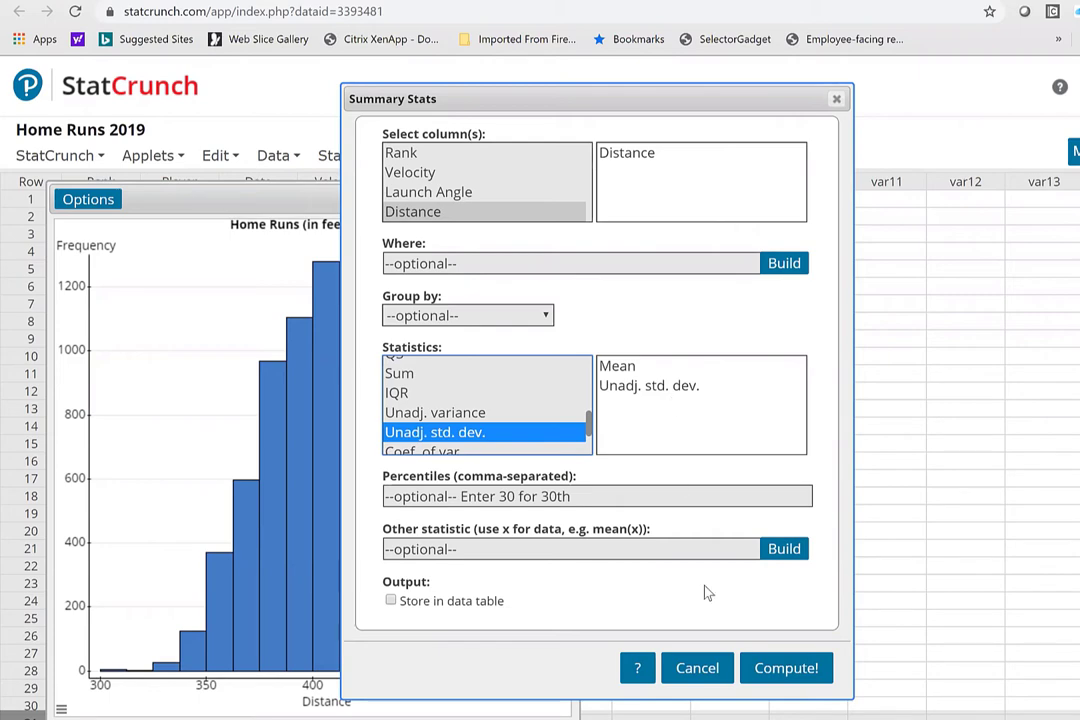
pyautogui.click(787, 670)
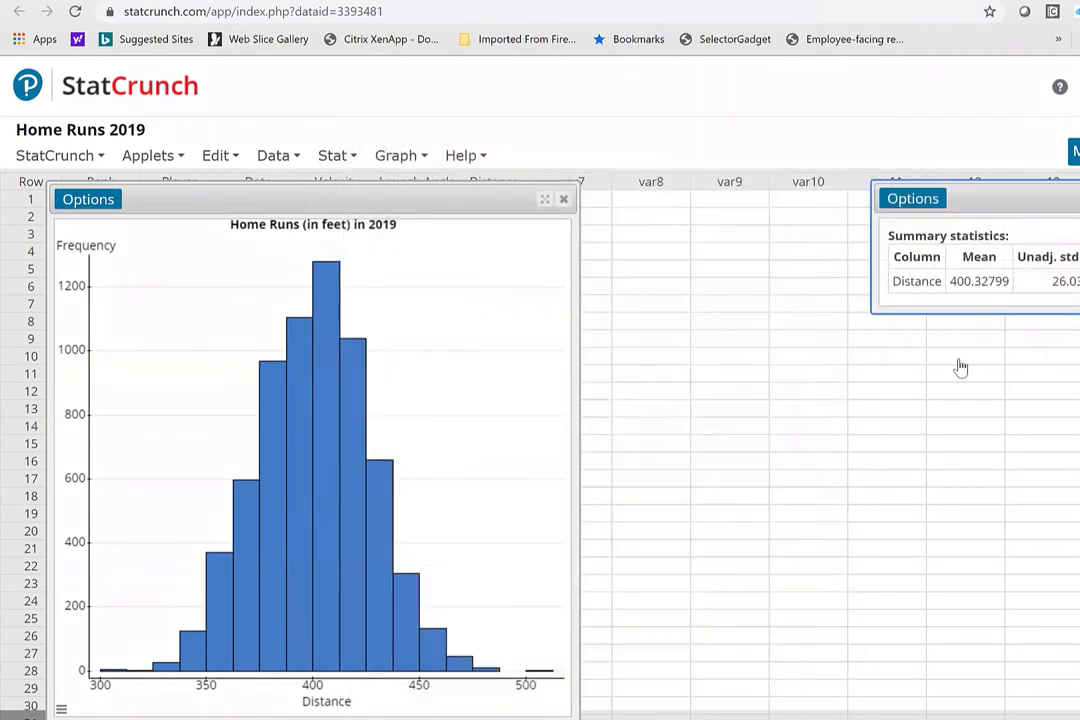
pyautogui.moveTo(960, 200); pyautogui.dragTo(719, 204)
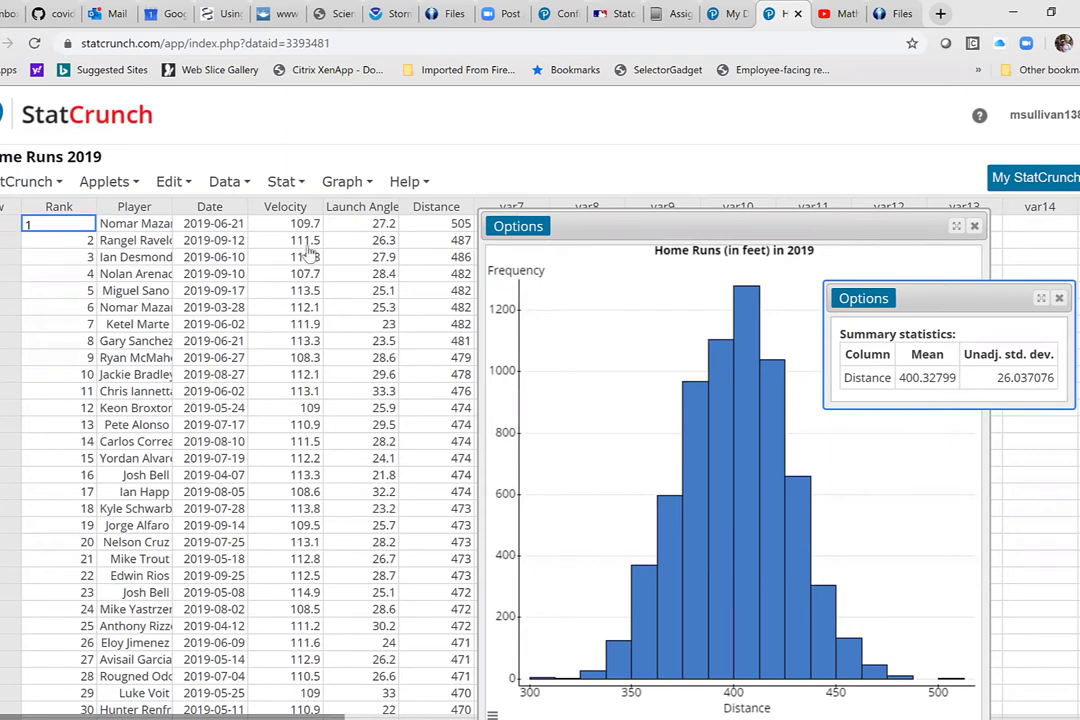
# Step: Set up a Sampling distributions applet for the mean with the population taken from the data table
pyautogui.click(108, 182)
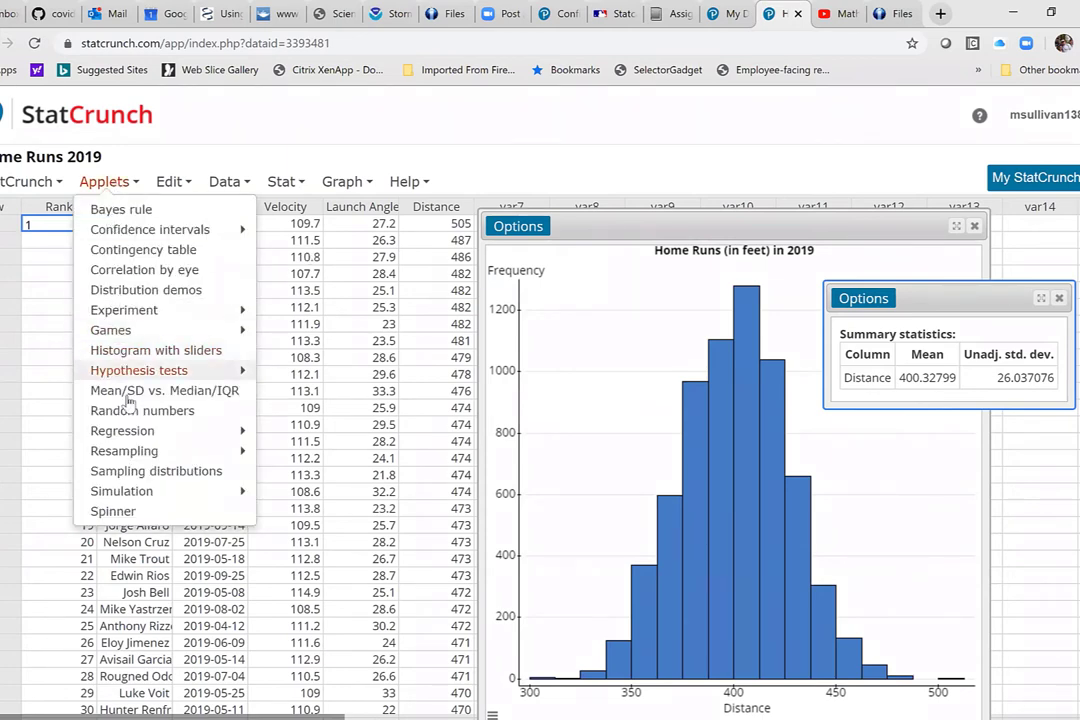
pyautogui.click(176, 479)
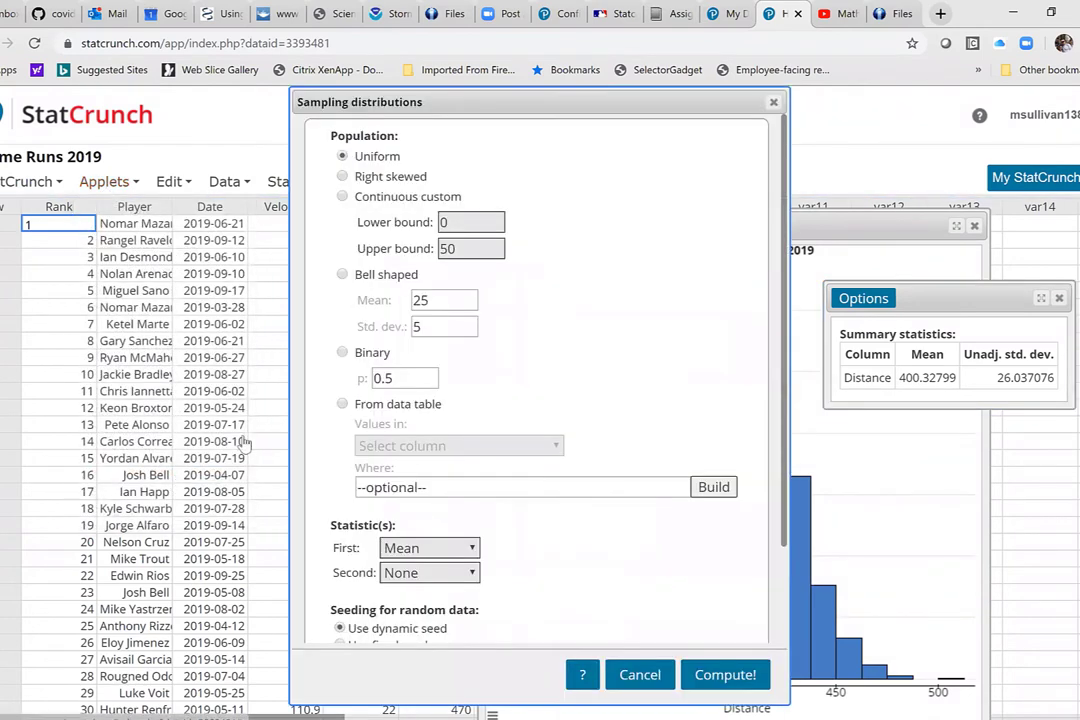
pyautogui.click(343, 404)
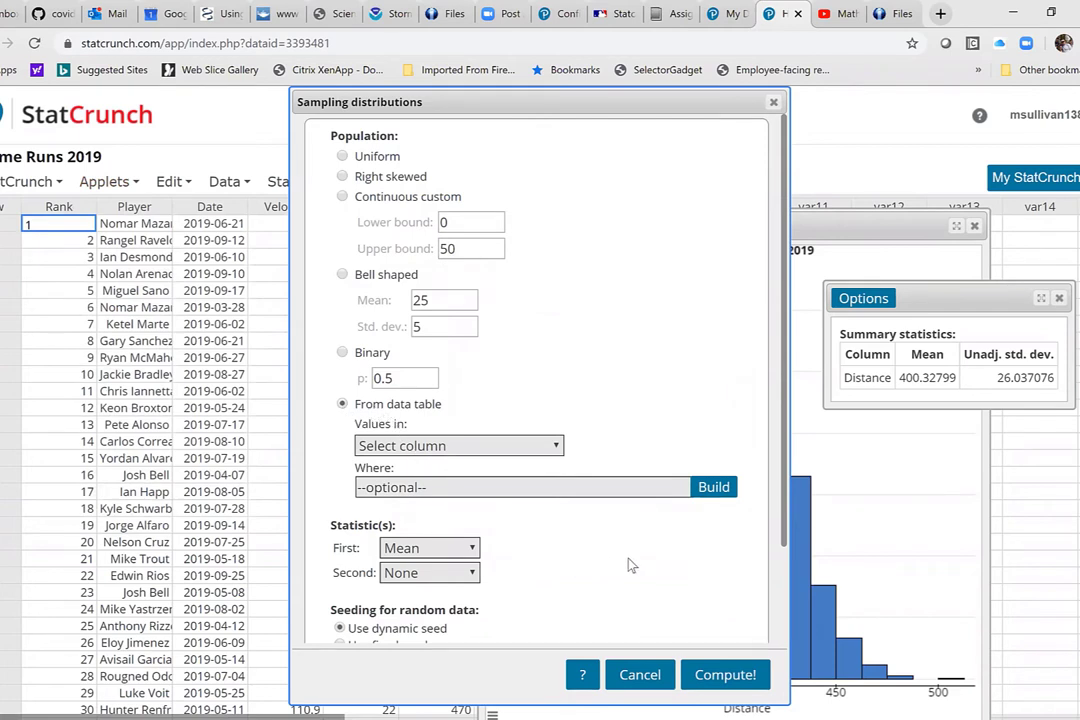
pyautogui.scroll(-2, 630, 566)
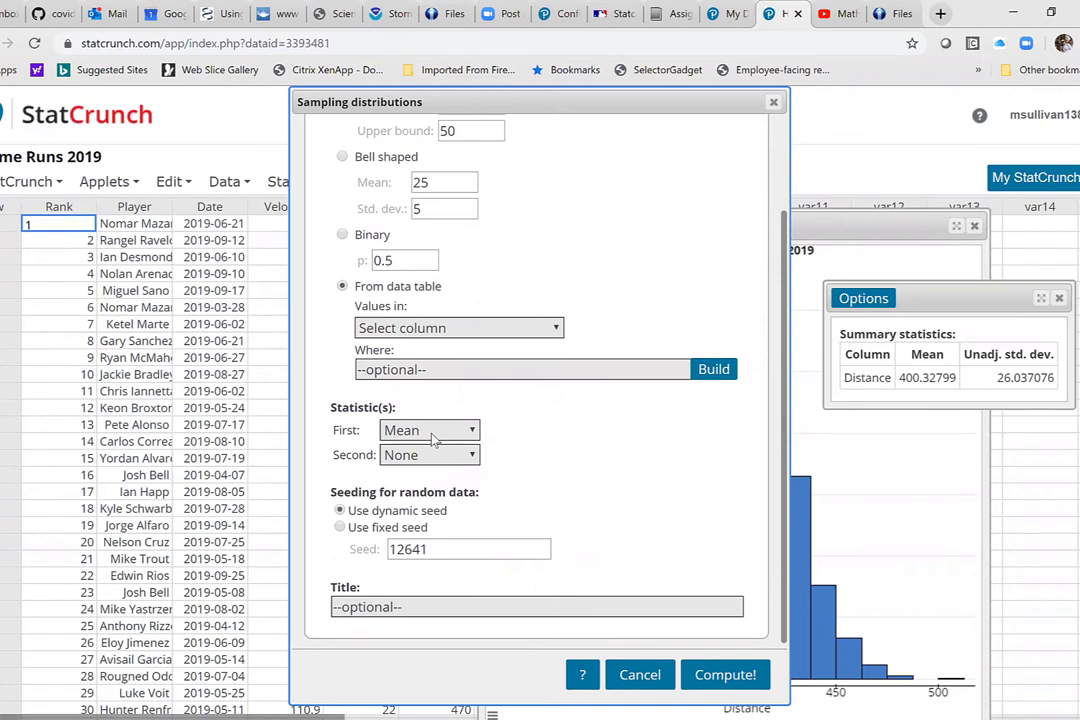
pyautogui.click(726, 676)
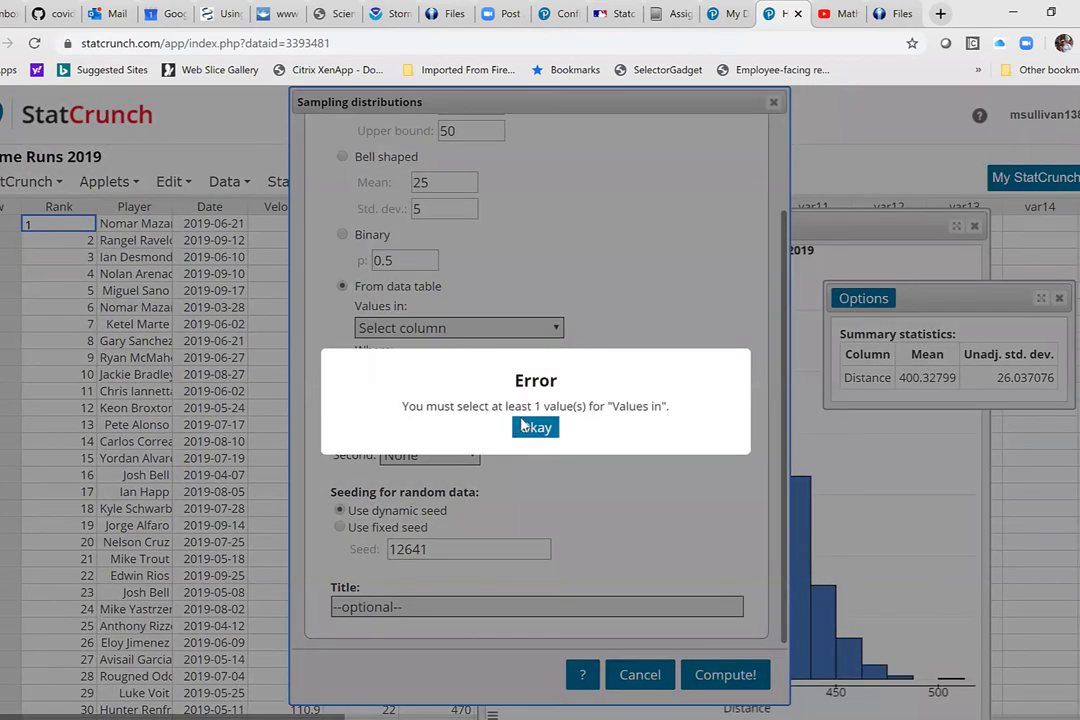
# Step: Choose Distance as the population column and create the Sampling distributions applet
pyautogui.click(535, 429)
pyautogui.scroll(2, 535, 429)
pyautogui.click(440, 446)
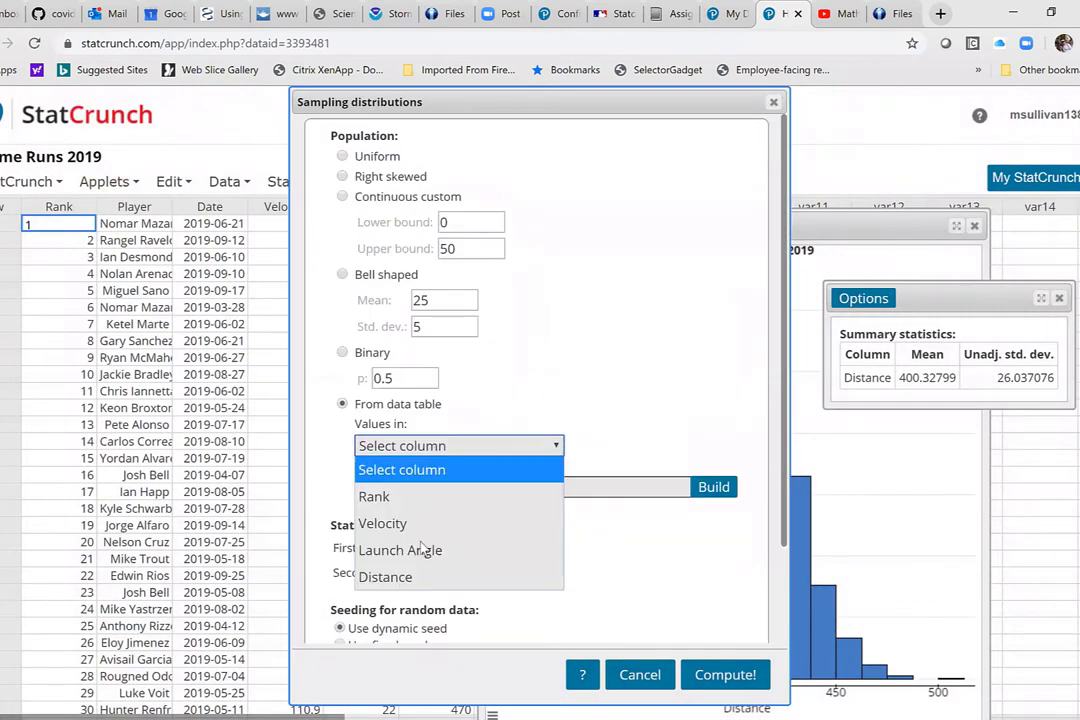
pyautogui.click(418, 578)
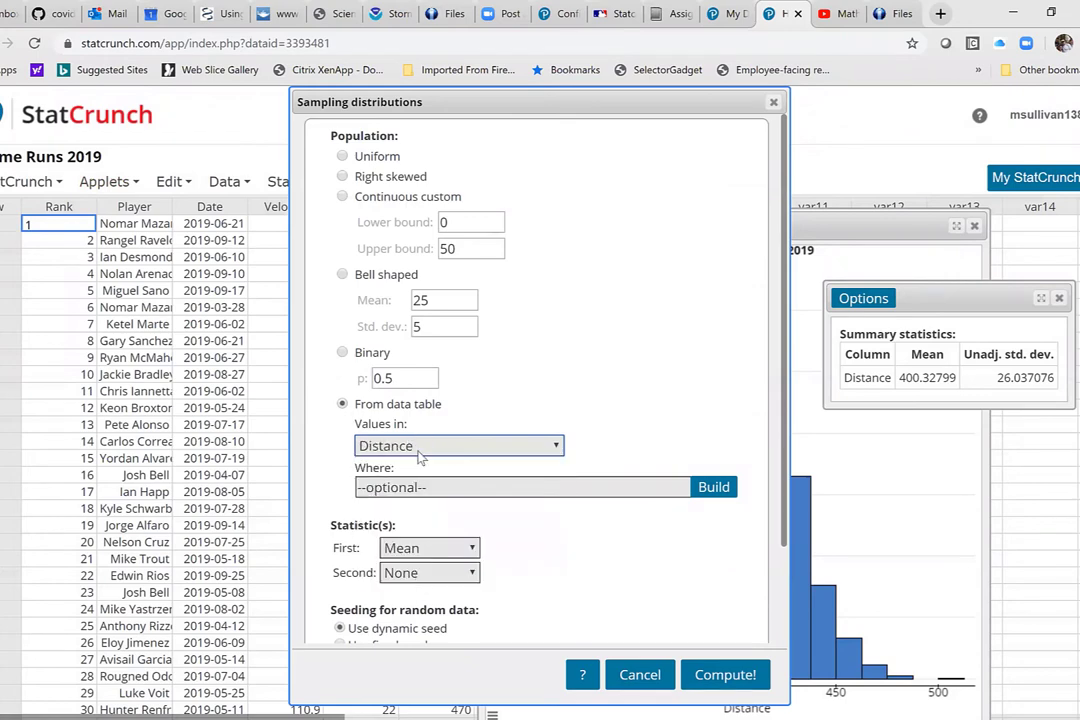
pyautogui.scroll(-2, 535, 449)
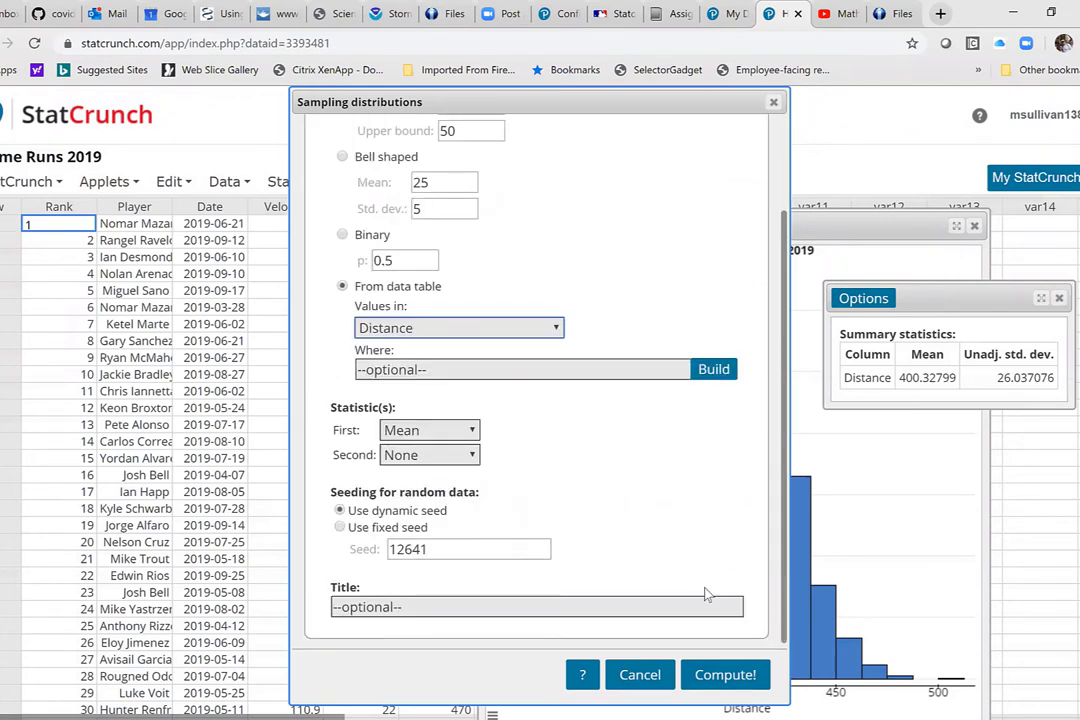
pyautogui.click(725, 674)
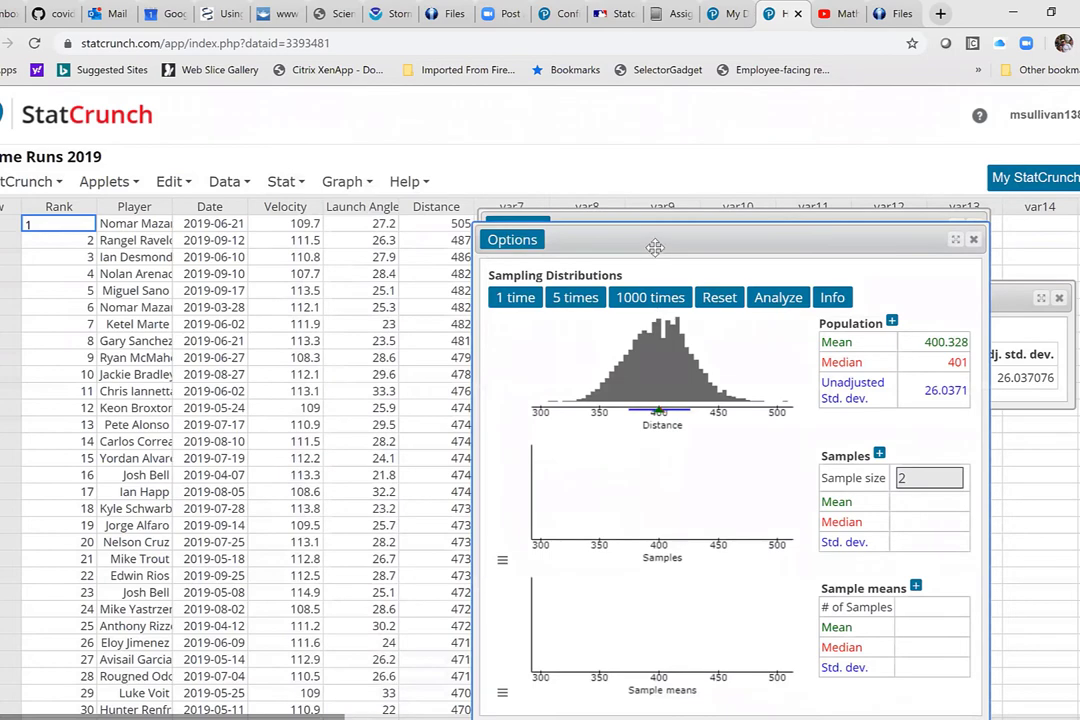
# Step: Move the Sampling Distributions window away from the histogram and enlarge it
pyautogui.moveTo(627, 228); pyautogui.dragTo(217, 96)
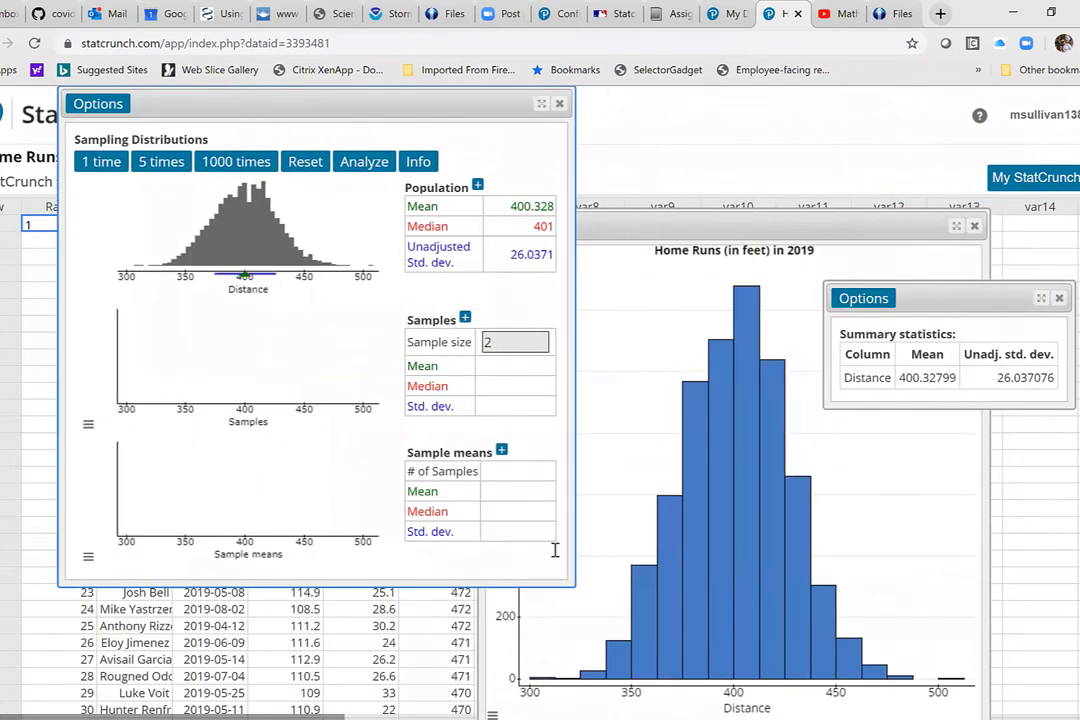
pyautogui.click(568, 592)
pyautogui.click(441, 565)
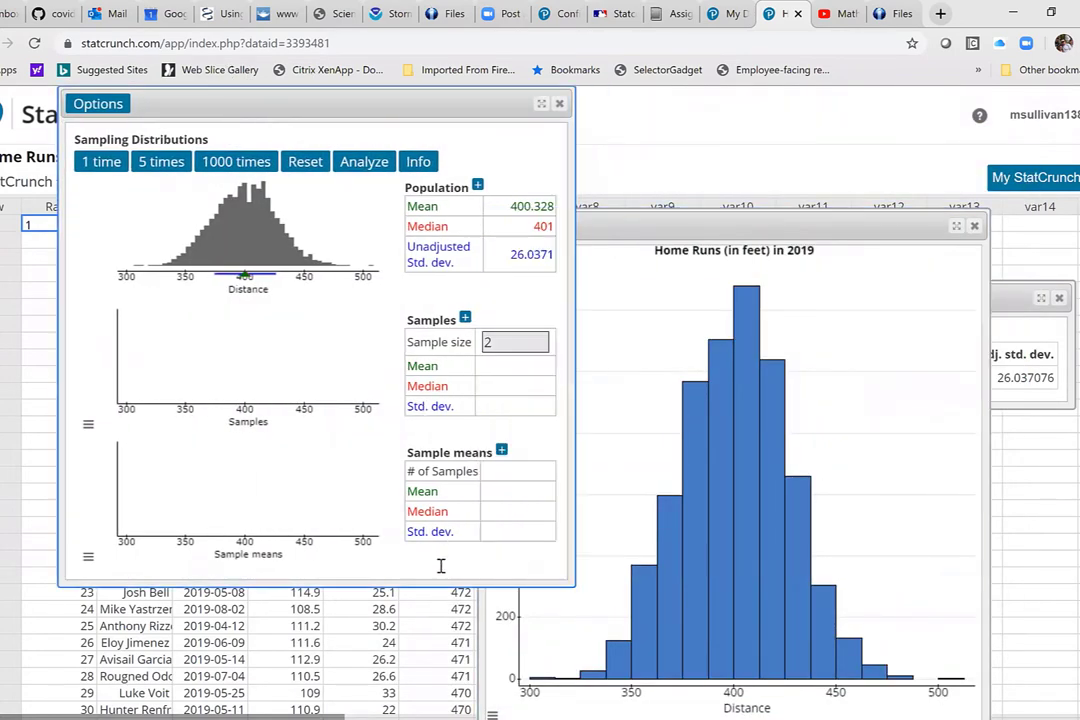
pyautogui.moveTo(567, 586); pyautogui.dragTo(683, 678)
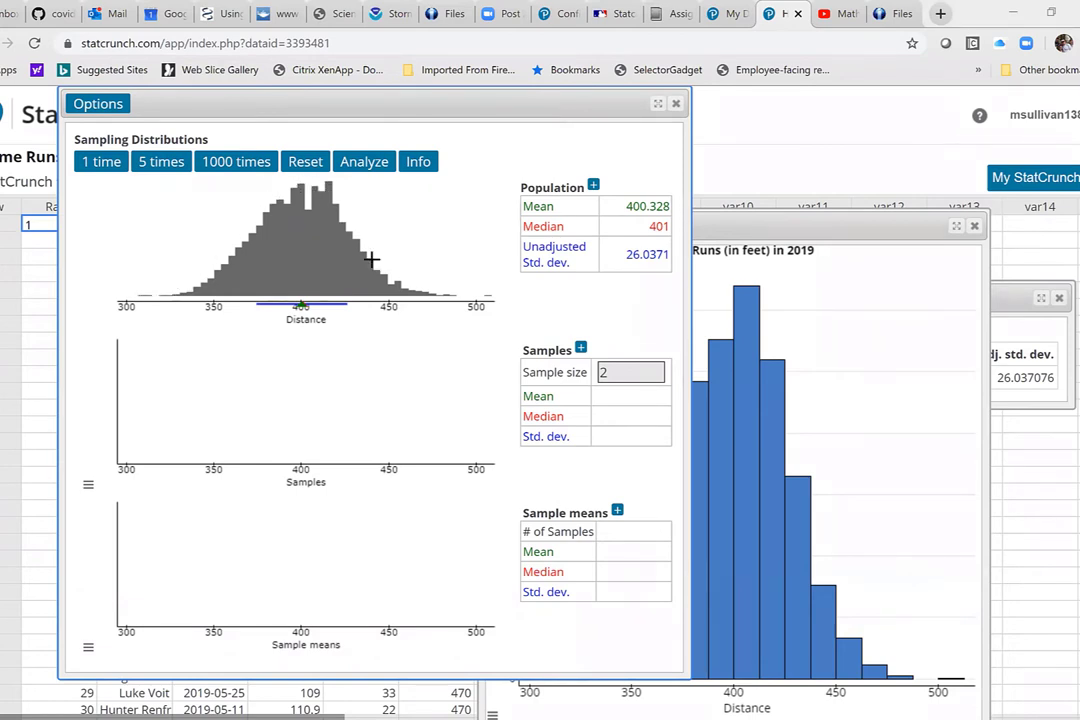
# Step: Reposition the home run histogram for comparison and bring the Sampling Distributions window back in front
pyautogui.click(790, 230)
pyautogui.moveTo(843, 162); pyautogui.dragTo(849, 149)
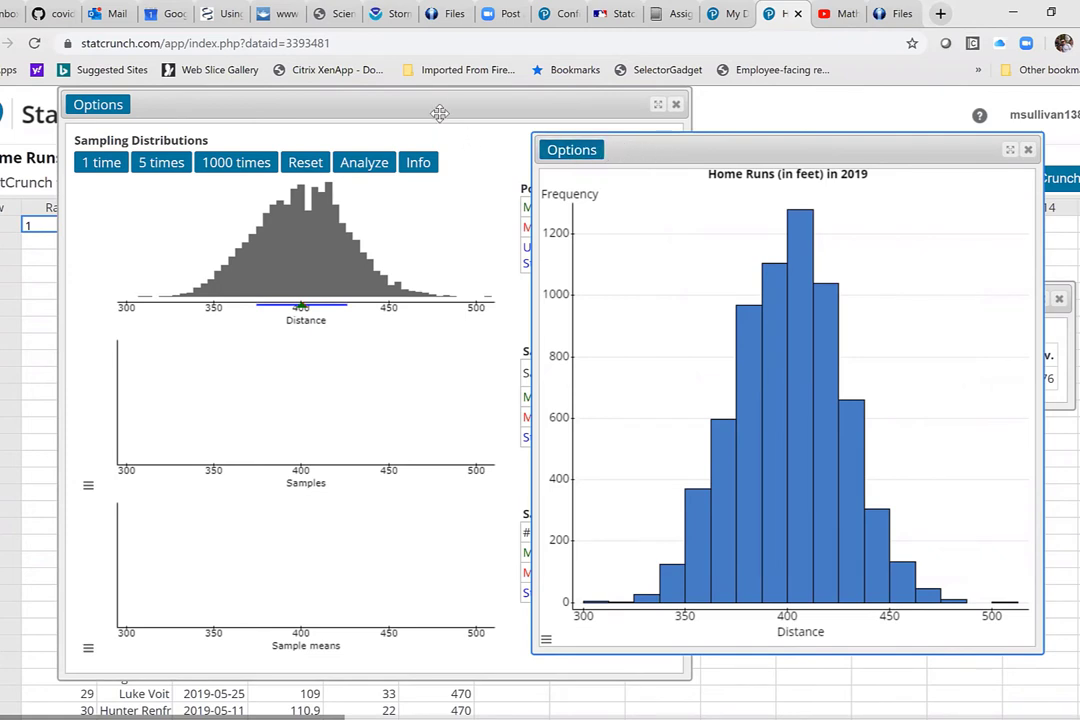
pyautogui.click(371, 96)
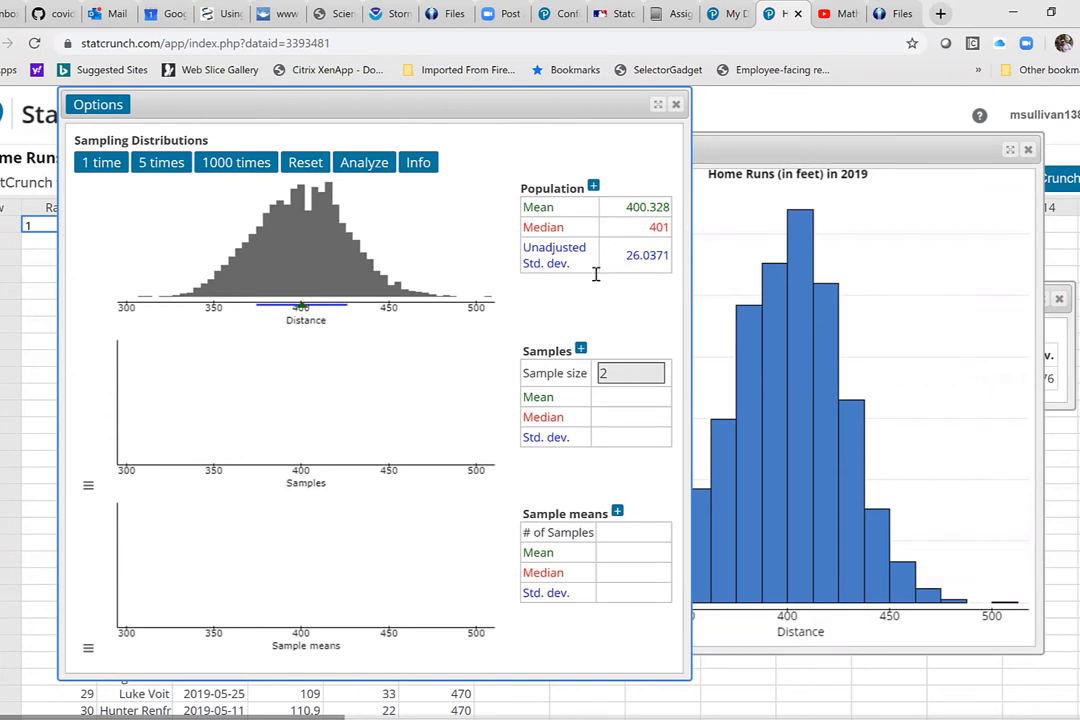
# Step: Set the sample size to 4 and draw one sample, leaving the sample size value selected
pyautogui.click(592, 375)
pyautogui.doubleClick(594, 374)
pyautogui.write('4')
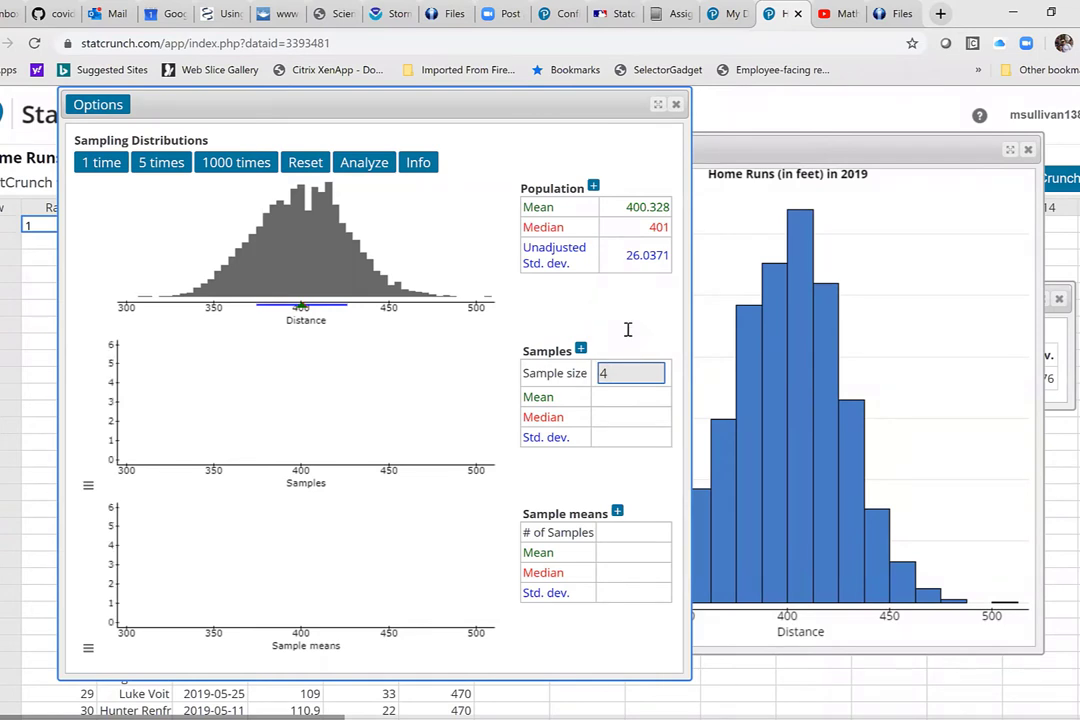
pyautogui.click(634, 317)
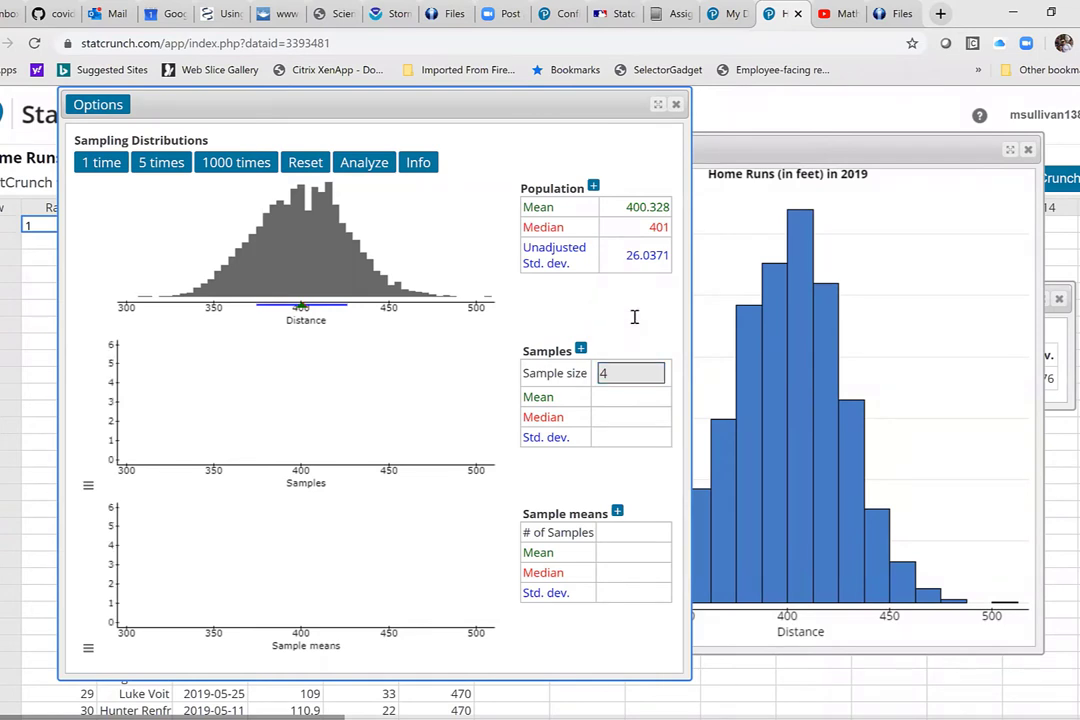
pyautogui.click(101, 166)
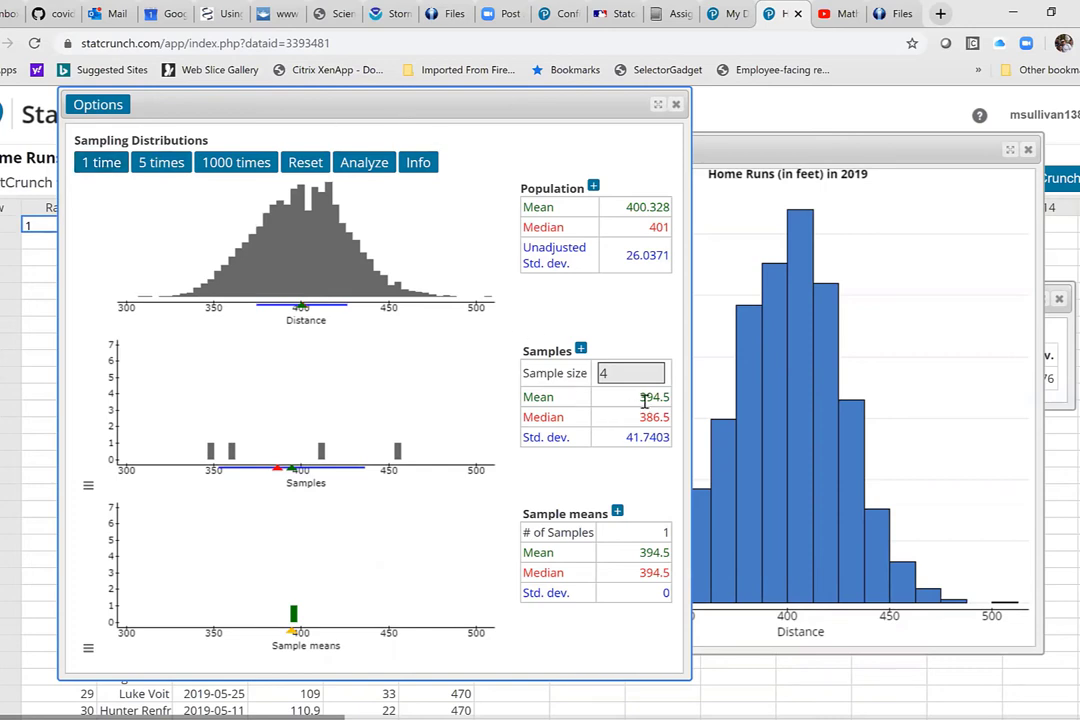
pyautogui.click(609, 374)
pyautogui.doubleClick(606, 374)
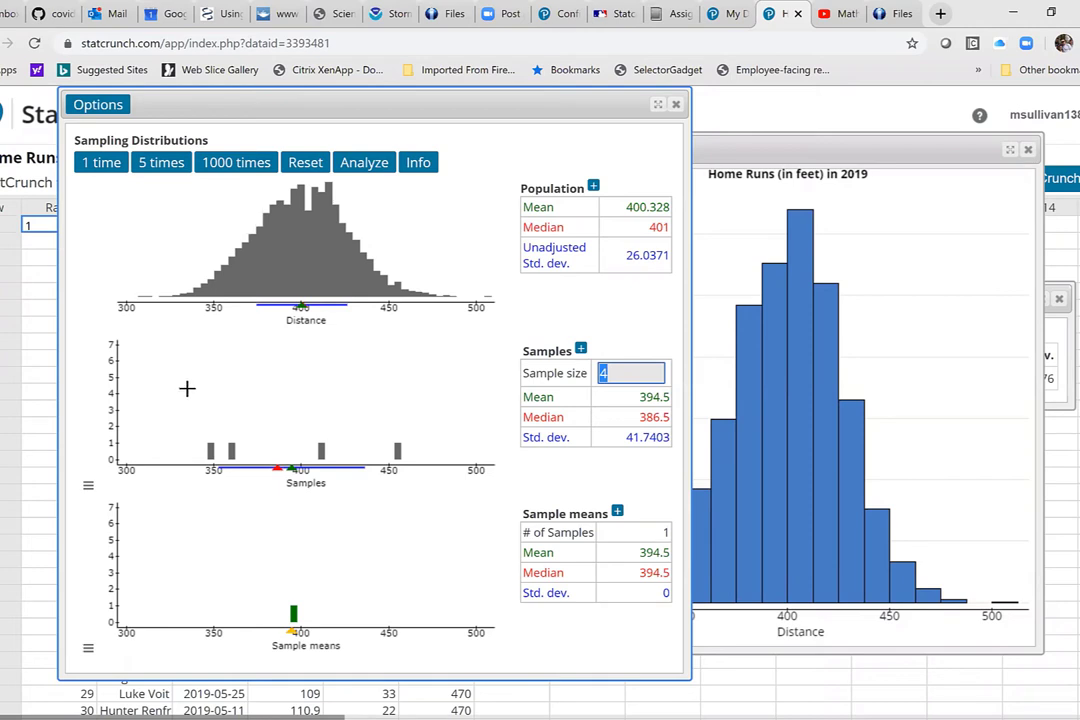
# Step: Draw three more samples of size 4 one at a time and check the mean and standard deviation of the sample means
pyautogui.click(100, 163)
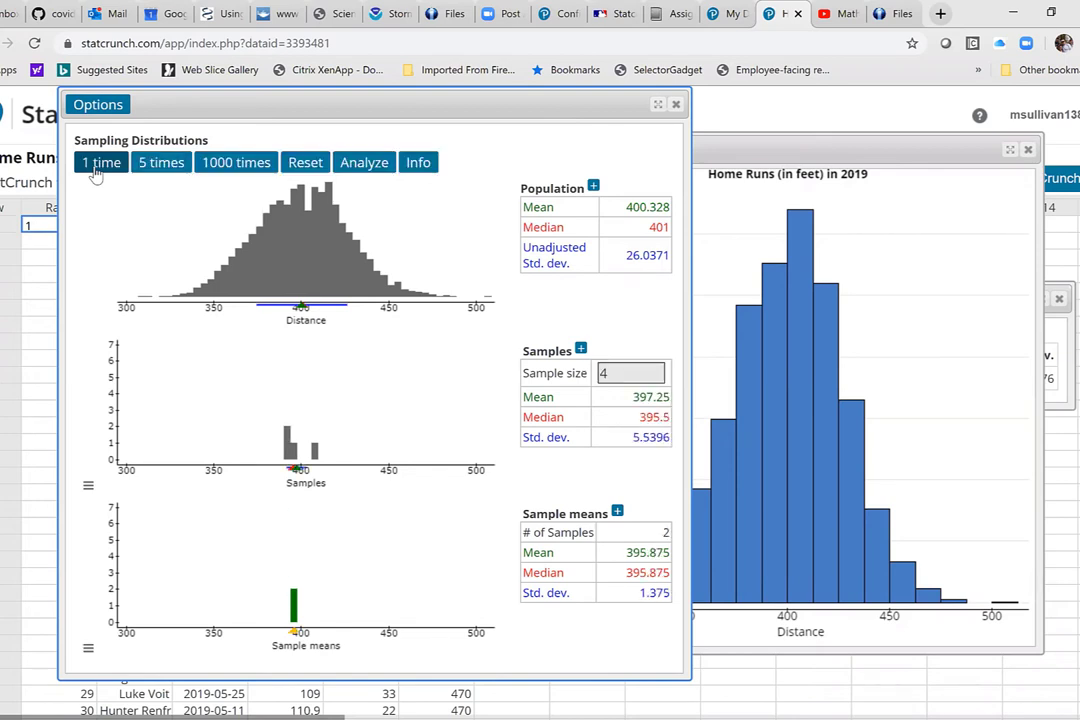
pyautogui.click(96, 168)
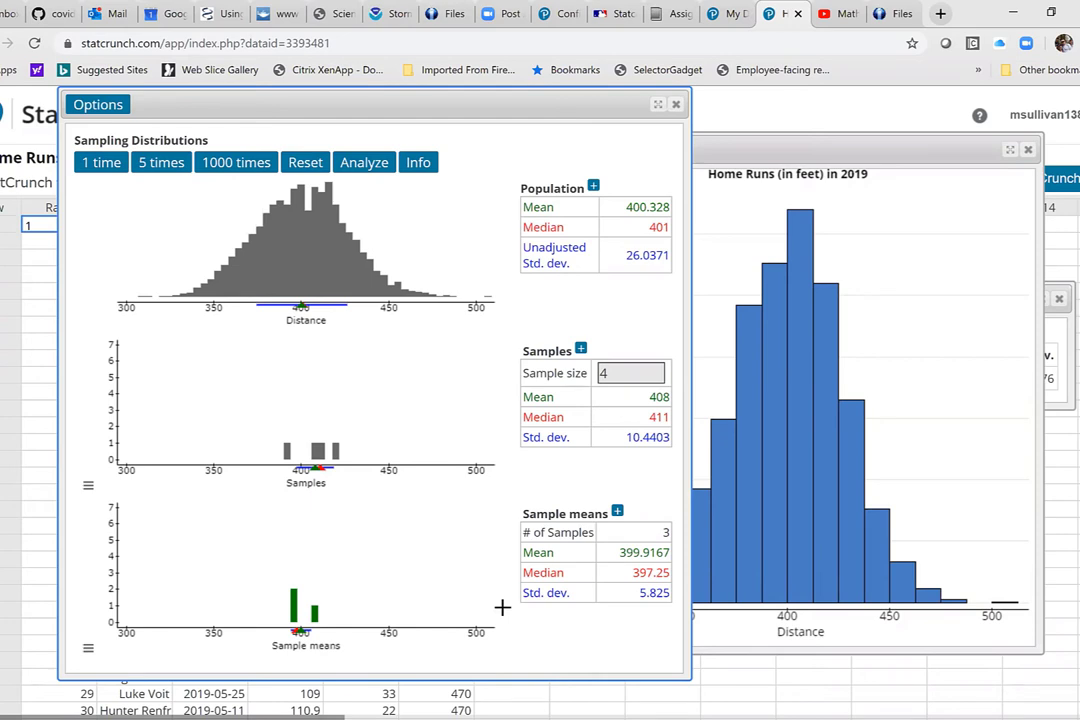
pyautogui.moveTo(502, 607); pyautogui.dragTo(515, 592)
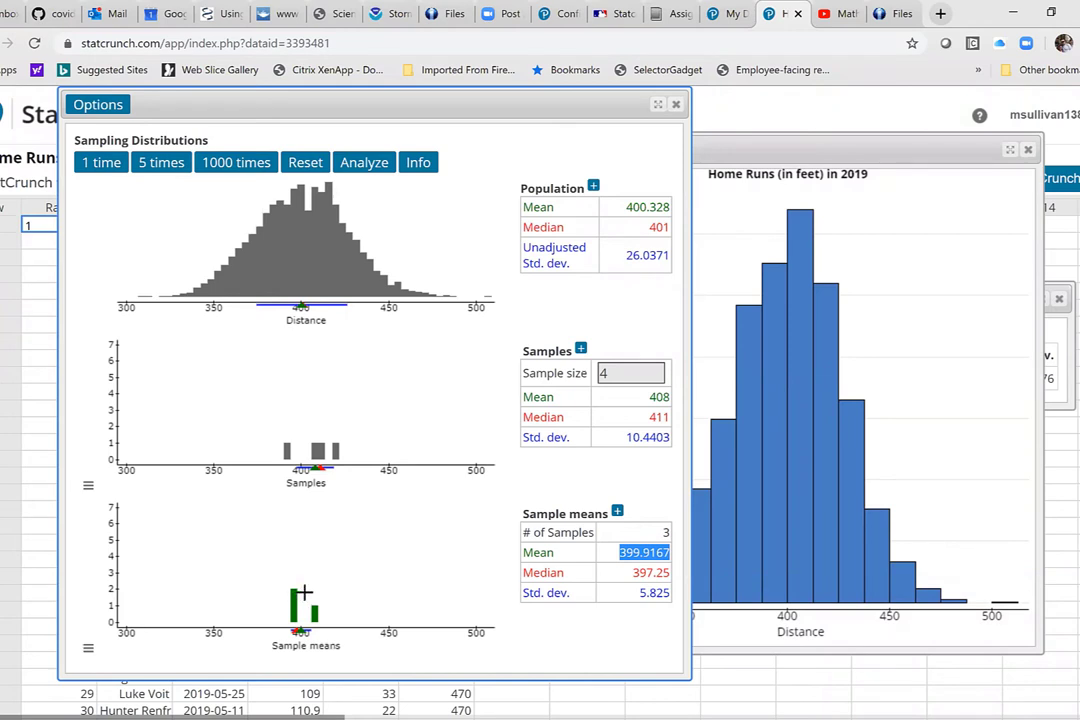
pyautogui.click(533, 593)
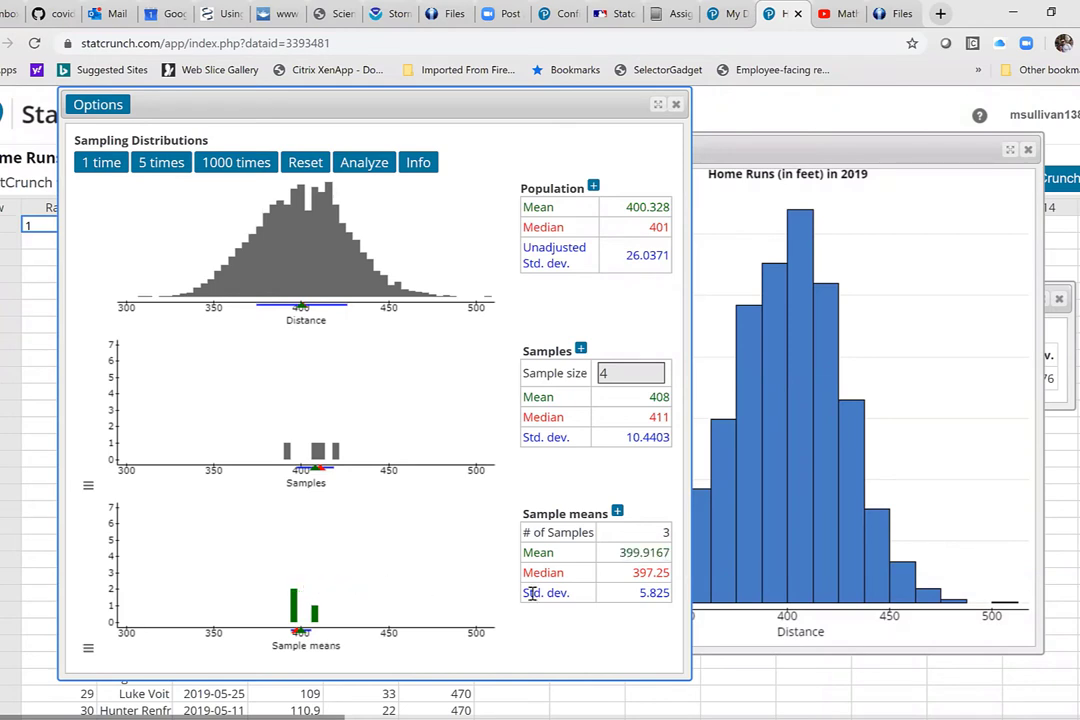
pyautogui.click(533, 593)
pyautogui.click(104, 168)
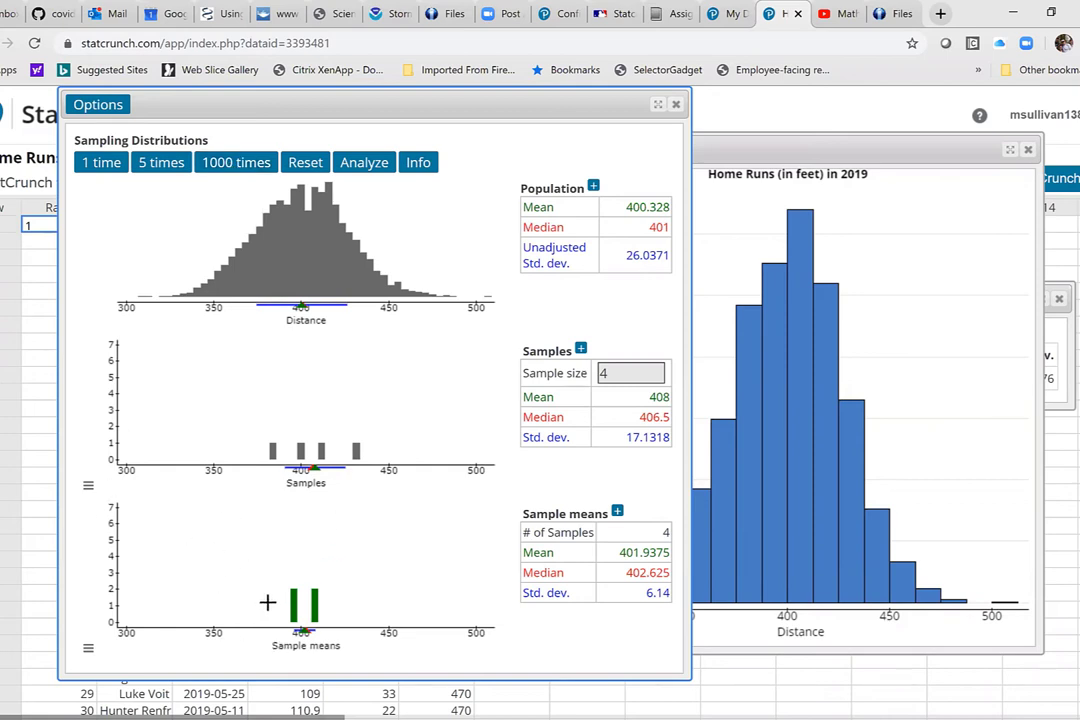
# Step: Draw 1000 more samples in one batch and highlight the count, mean and standard deviation of the sample means
pyautogui.click(227, 168)
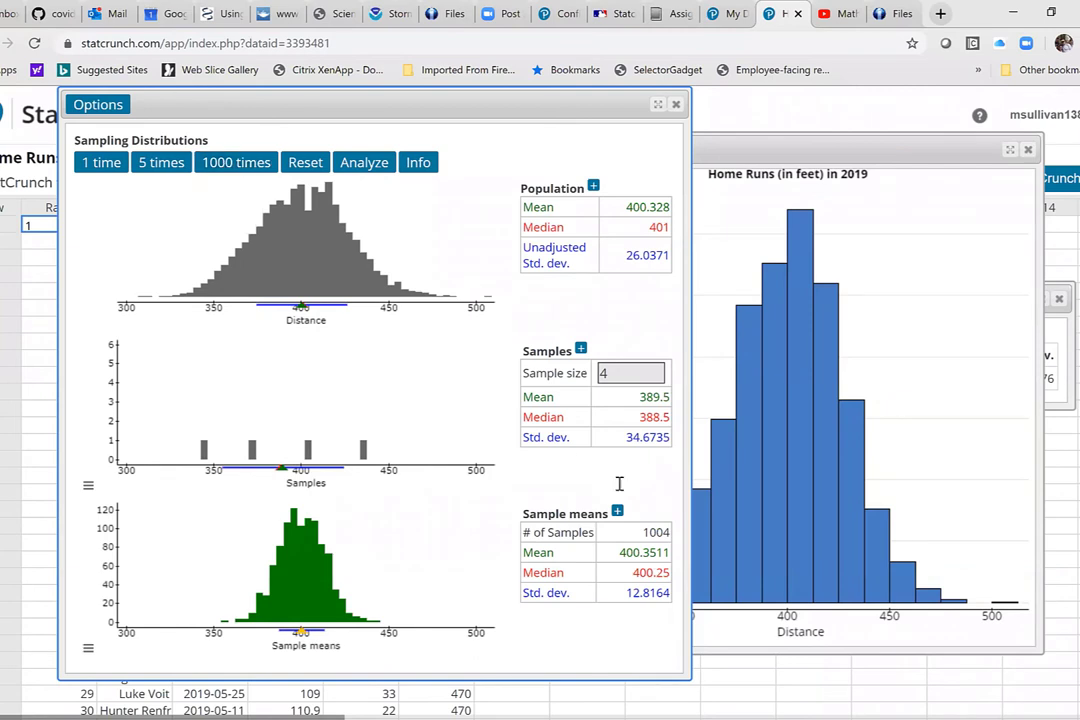
pyautogui.tripleClick(668, 531)
pyautogui.doubleClick(660, 532)
pyautogui.click(671, 549)
pyautogui.tripleClick(671, 549)
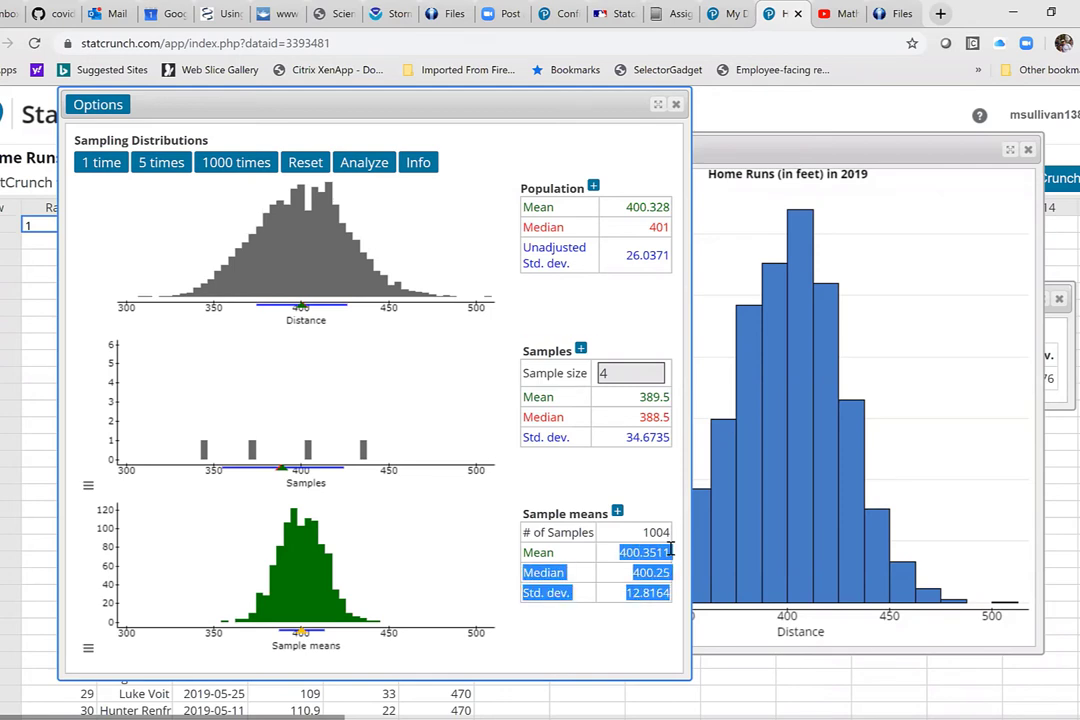
pyautogui.doubleClick(671, 549)
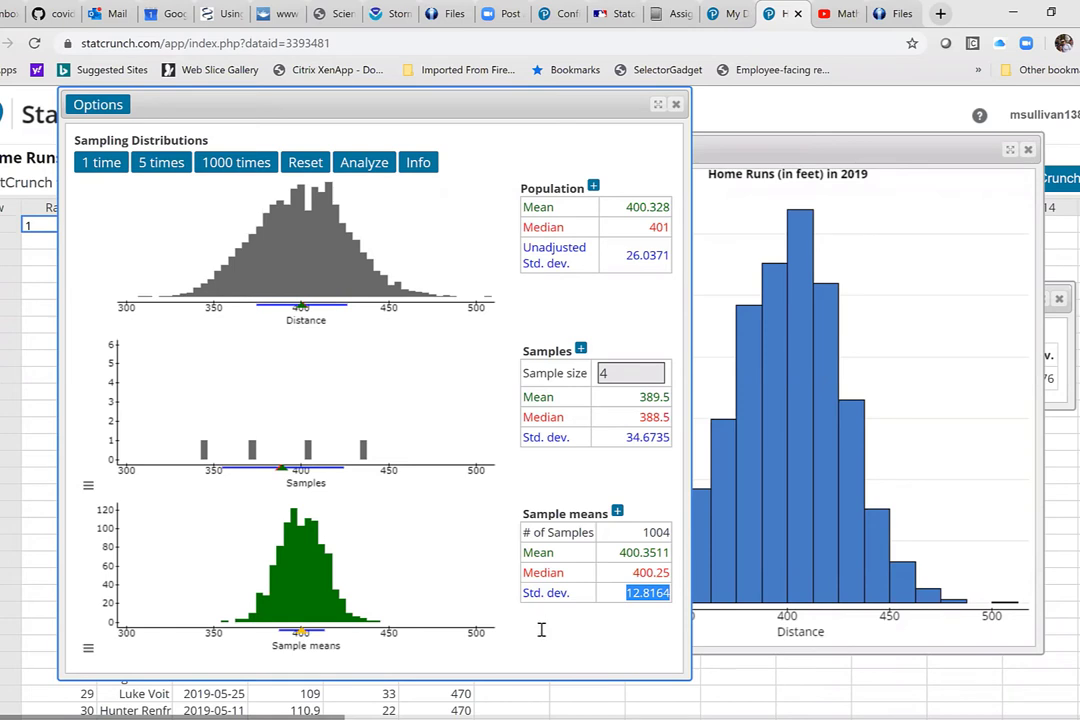
pyautogui.click(404, 514)
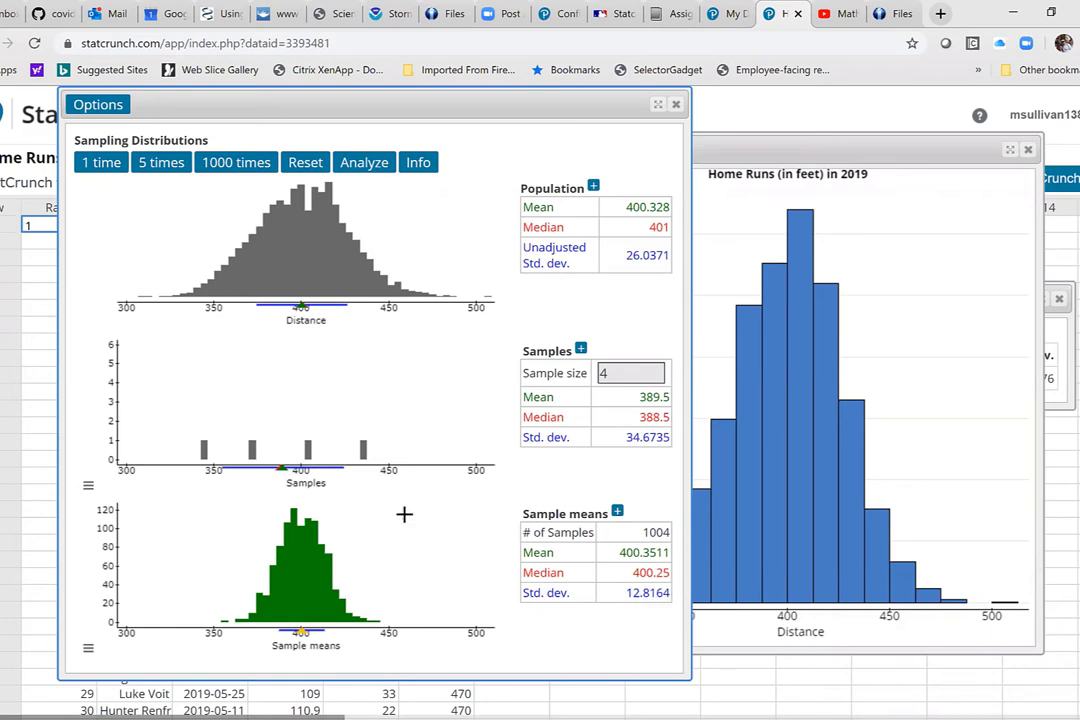
# Step: Draw 4000 more samples of size 4 in batches of 1000
pyautogui.click(233, 172)
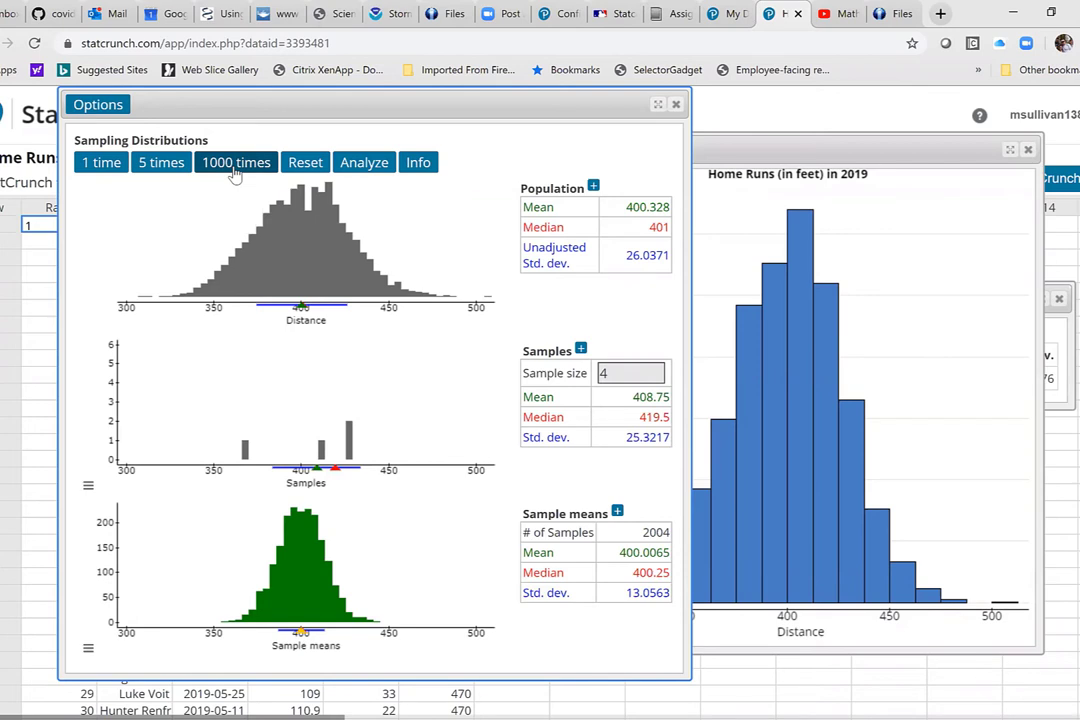
pyautogui.click(233, 172)
pyautogui.click(233, 172)
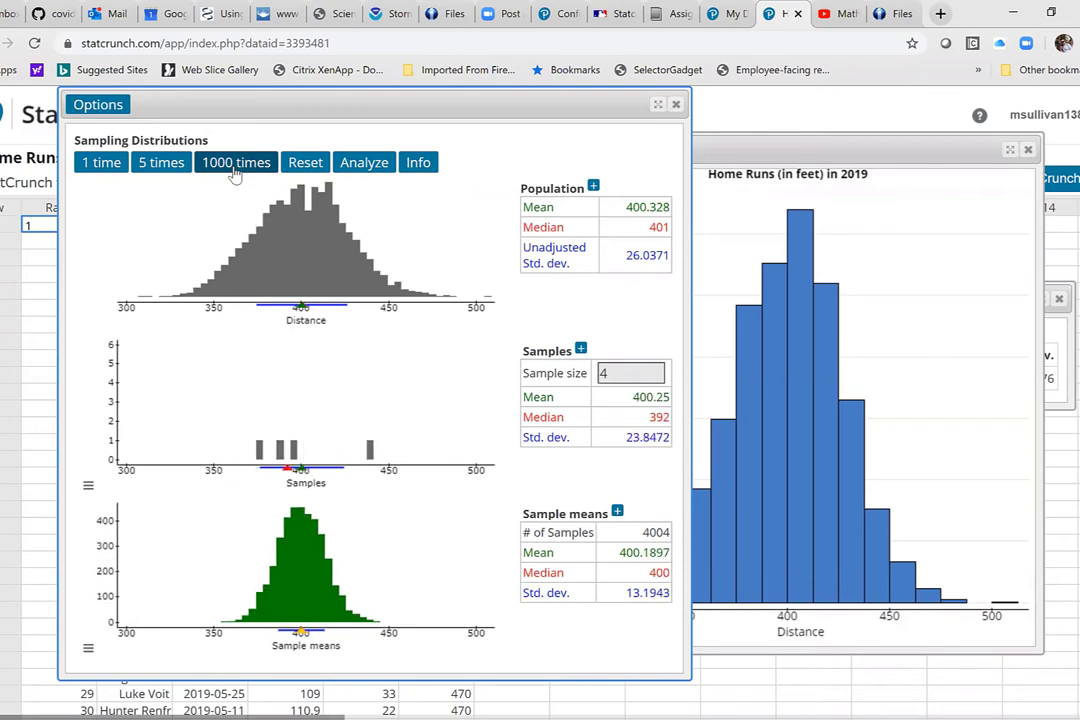
pyautogui.click(233, 172)
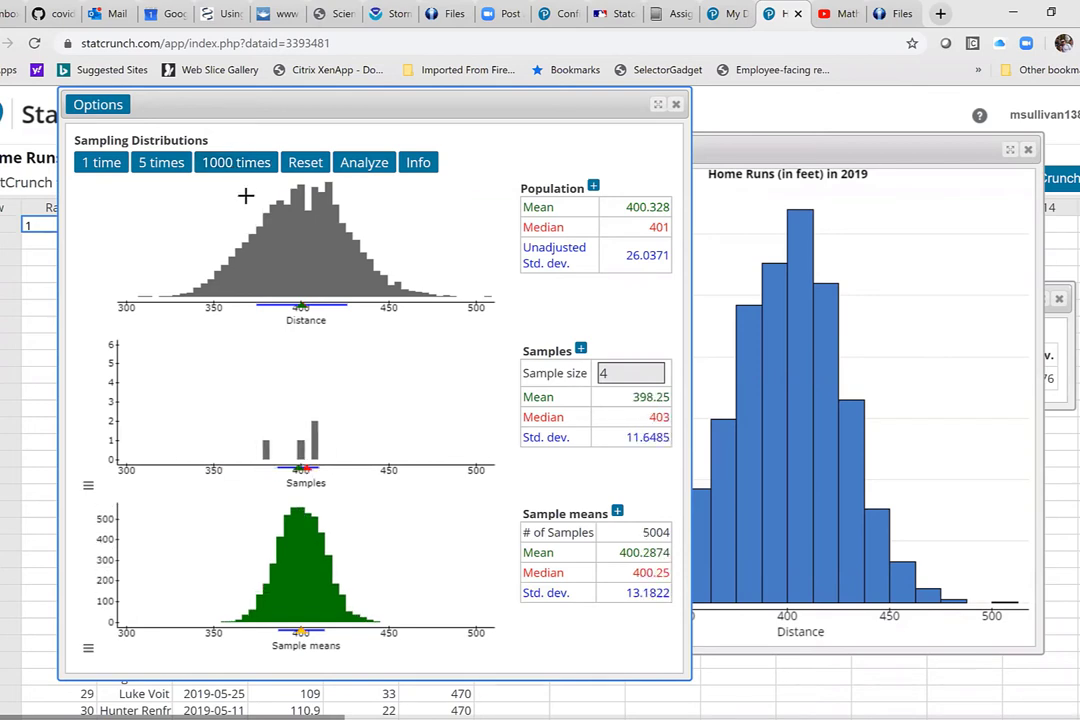
# Step: Check the number of samples and compare the mean of the sample means with the population mean
pyautogui.moveTo(645, 533); pyautogui.dragTo(666, 535)
pyautogui.click(634, 531)
pyautogui.moveTo(619, 550); pyautogui.dragTo(616, 550)
pyautogui.doubleClick(618, 551)
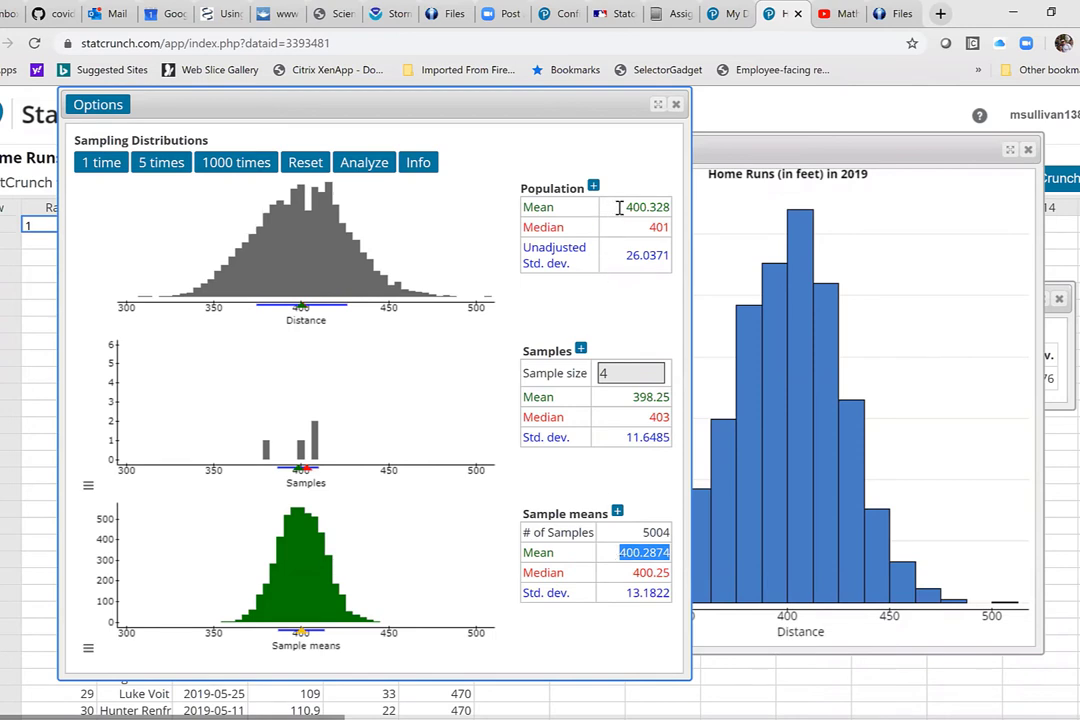
pyautogui.moveTo(622, 207); pyautogui.dragTo(670, 207)
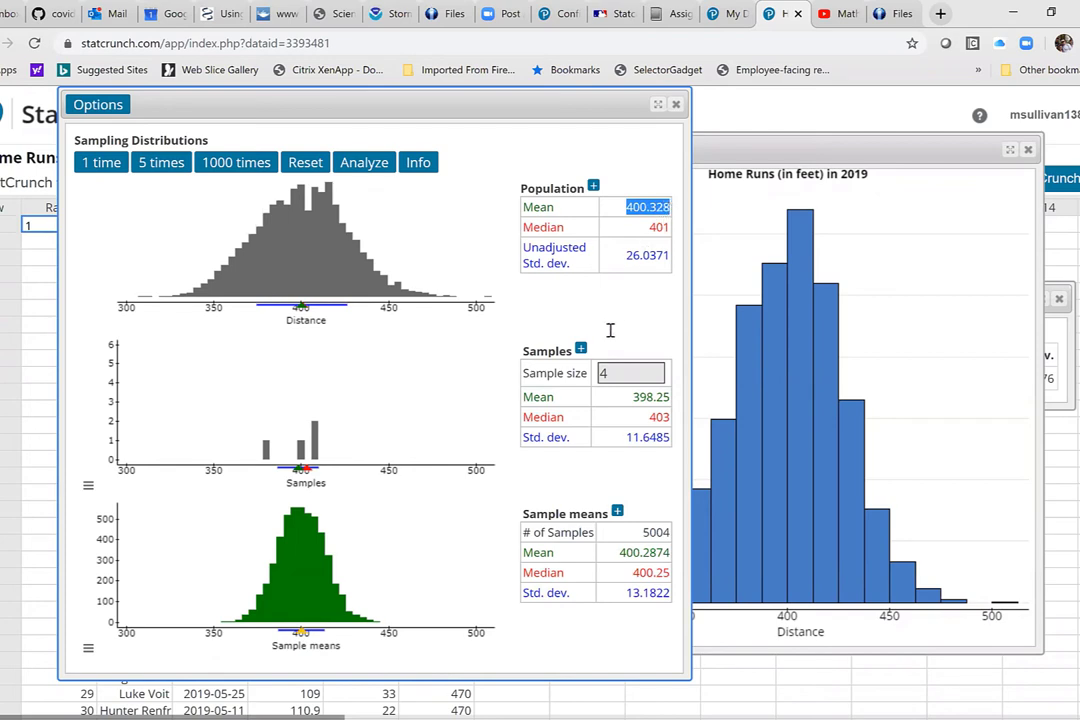
pyautogui.click(604, 548)
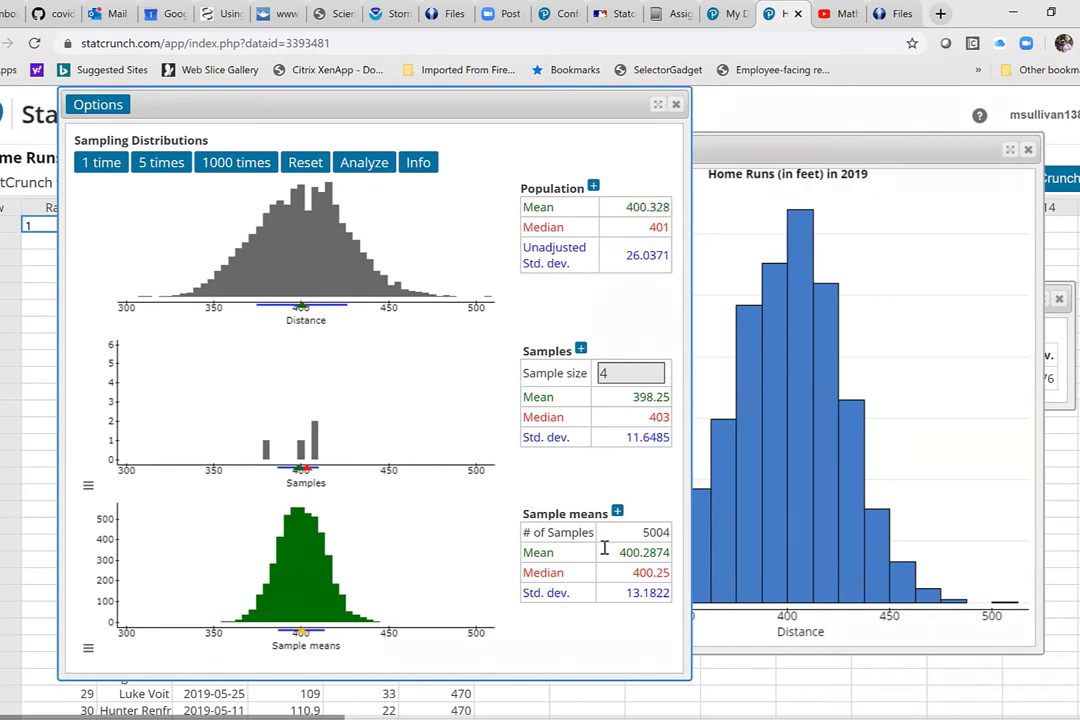
# Step: Compare the standard deviation of the sample means with the population's unadjusted standard deviation
pyautogui.moveTo(626, 593); pyautogui.dragTo(666, 593)
pyautogui.moveTo(604, 548); pyautogui.dragTo(625, 631)
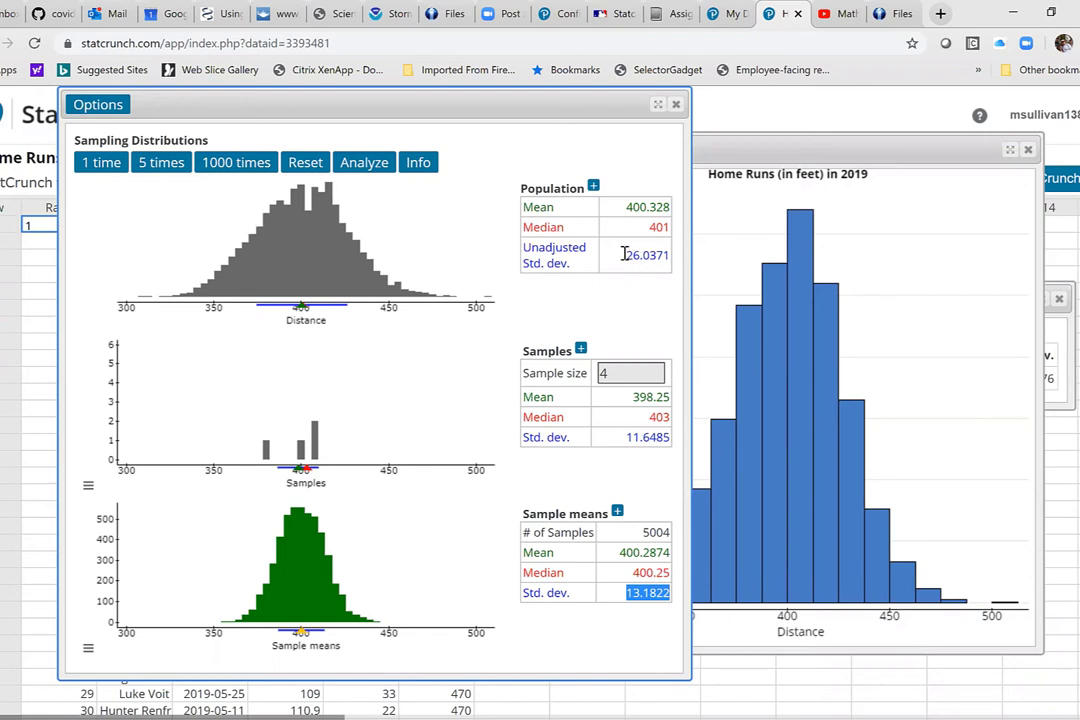
pyautogui.moveTo(622, 254); pyautogui.dragTo(634, 291)
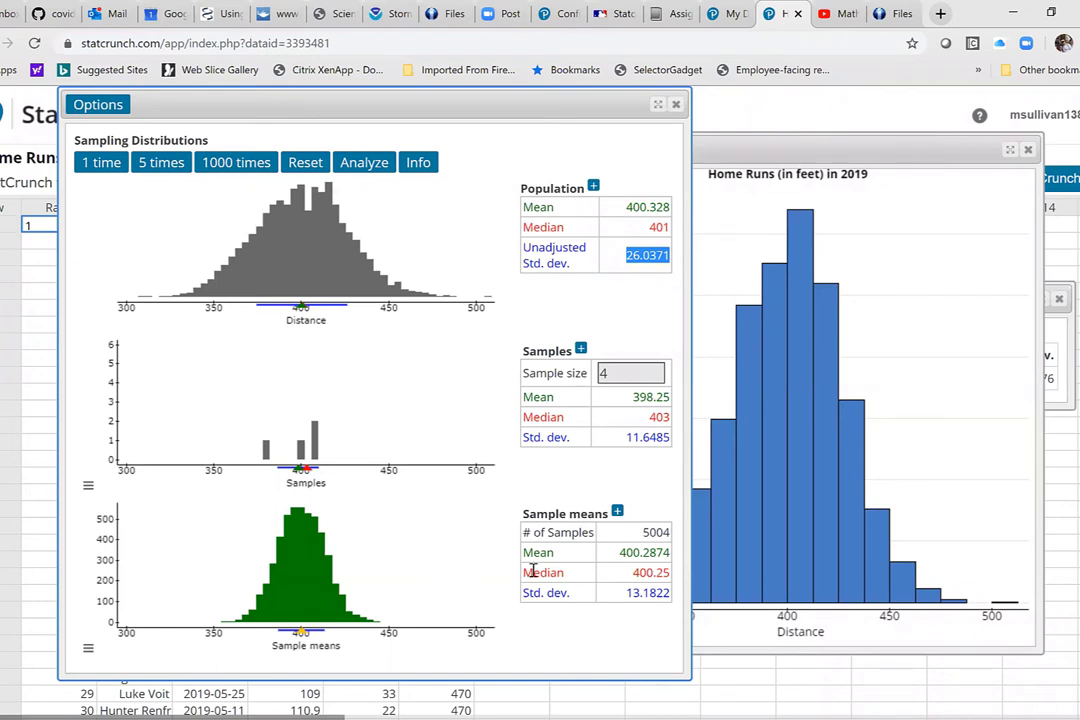
# Step: Review the mean and standard deviation of the sample means against the corresponding population values once more
pyautogui.doubleClick(600, 549)
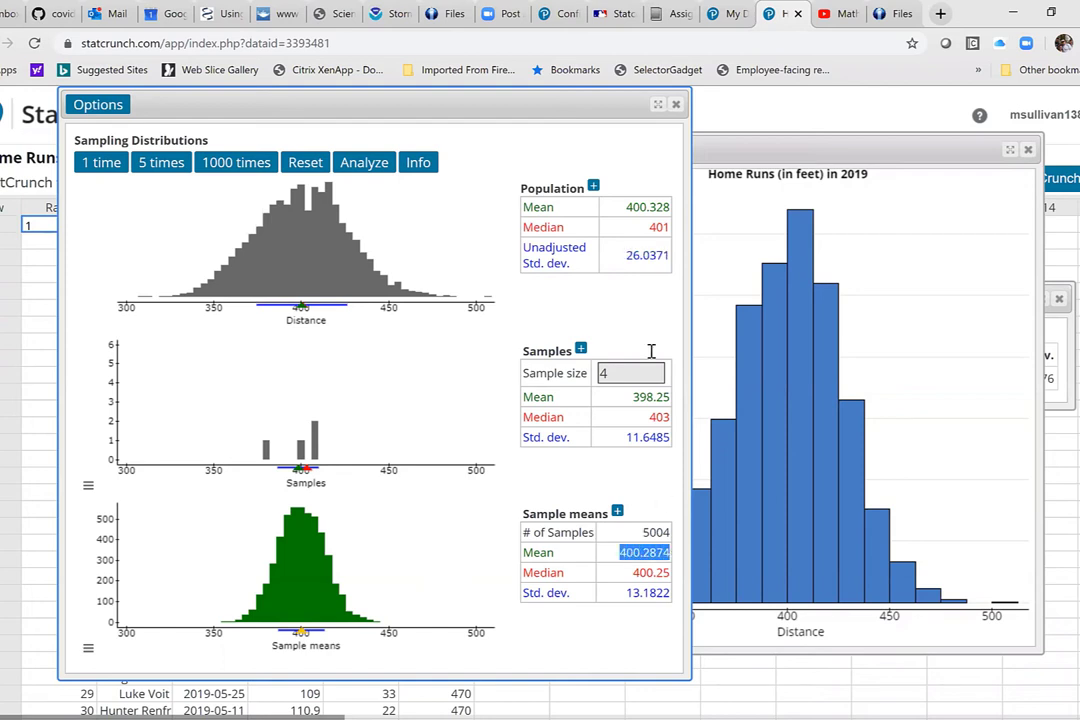
pyautogui.click(628, 207)
pyautogui.doubleClick(628, 207)
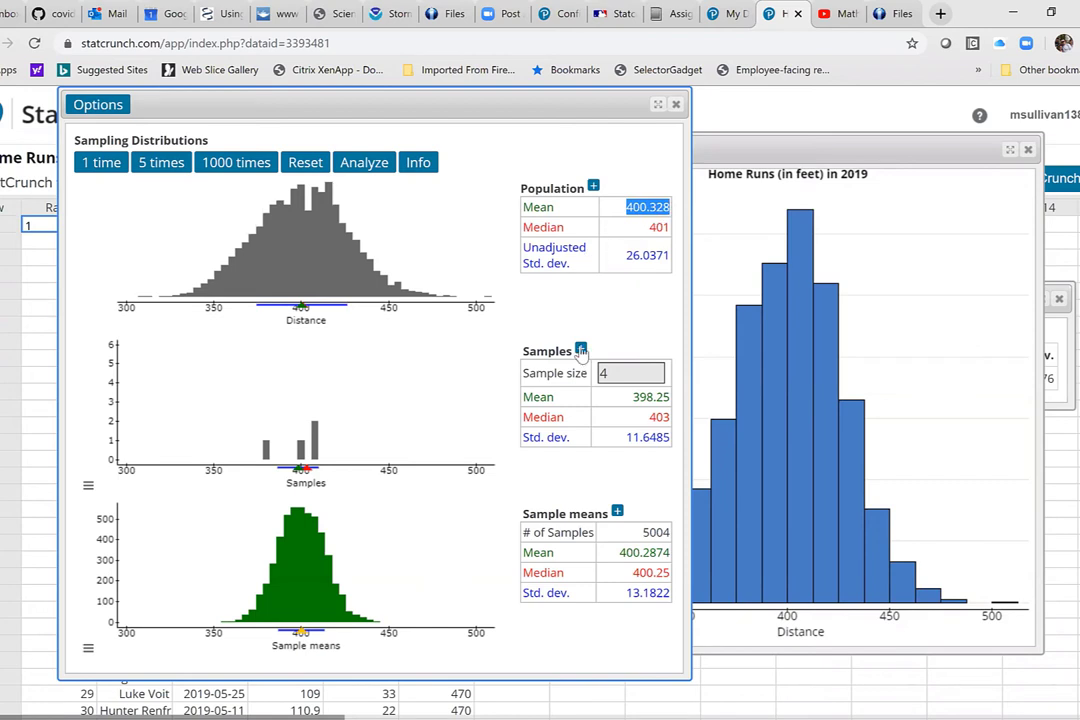
pyautogui.click(597, 527)
pyautogui.moveTo(626, 593); pyautogui.dragTo(670, 593)
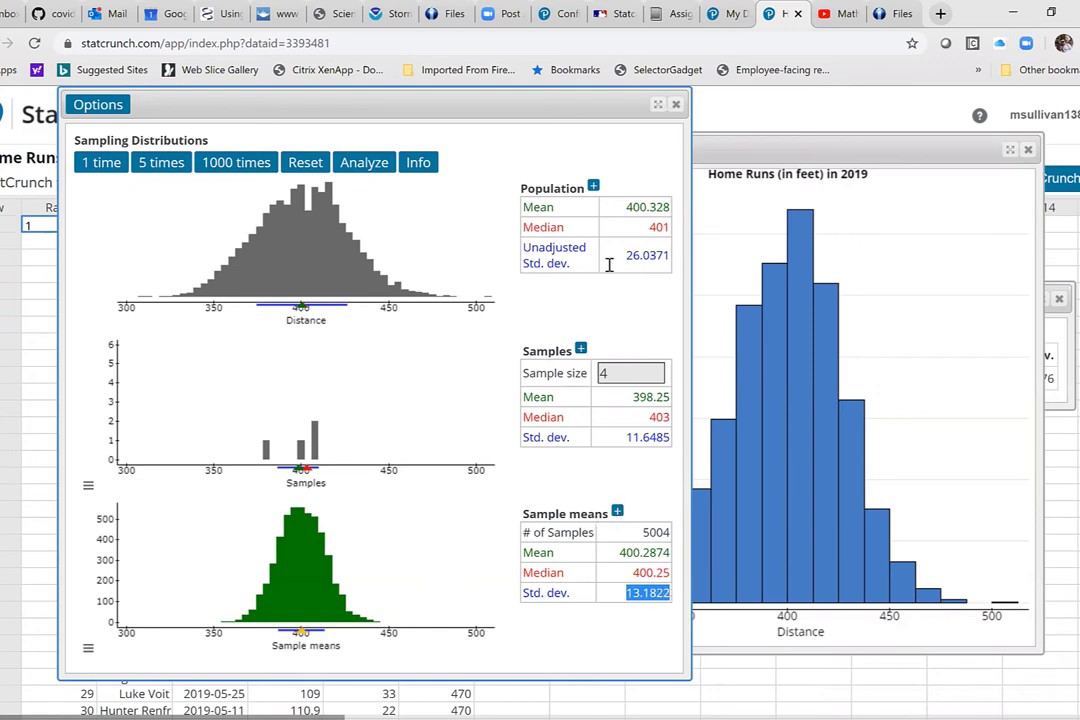
pyautogui.moveTo(625, 258); pyautogui.dragTo(670, 258)
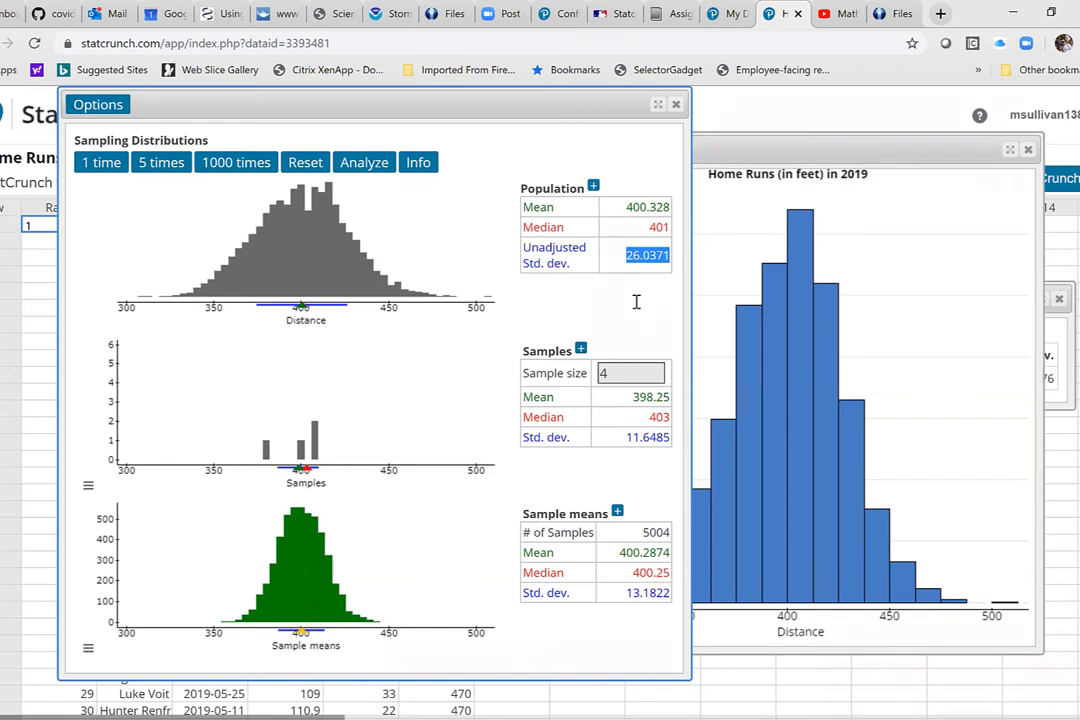
pyautogui.doubleClick(647, 593)
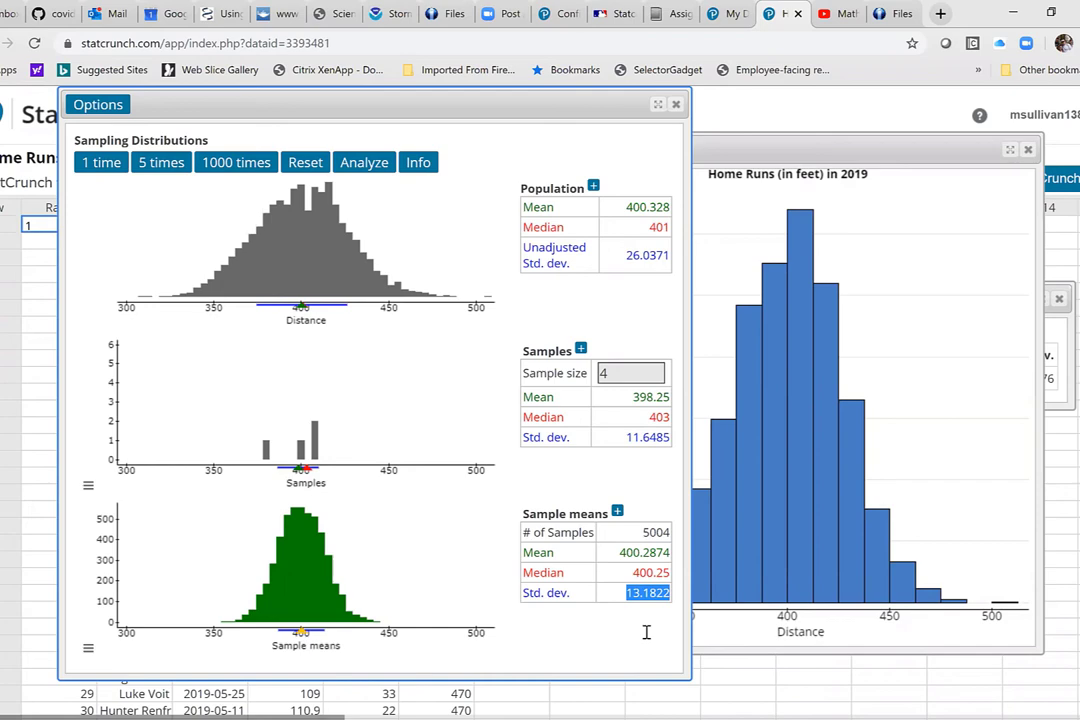
# Step: In PDF Annotator's Chapter 8.pdf, write the heading "Conclusions:" and begin the text below it with "It appears" in the box beside the sampling distributions
pyautogui.write('Conc')
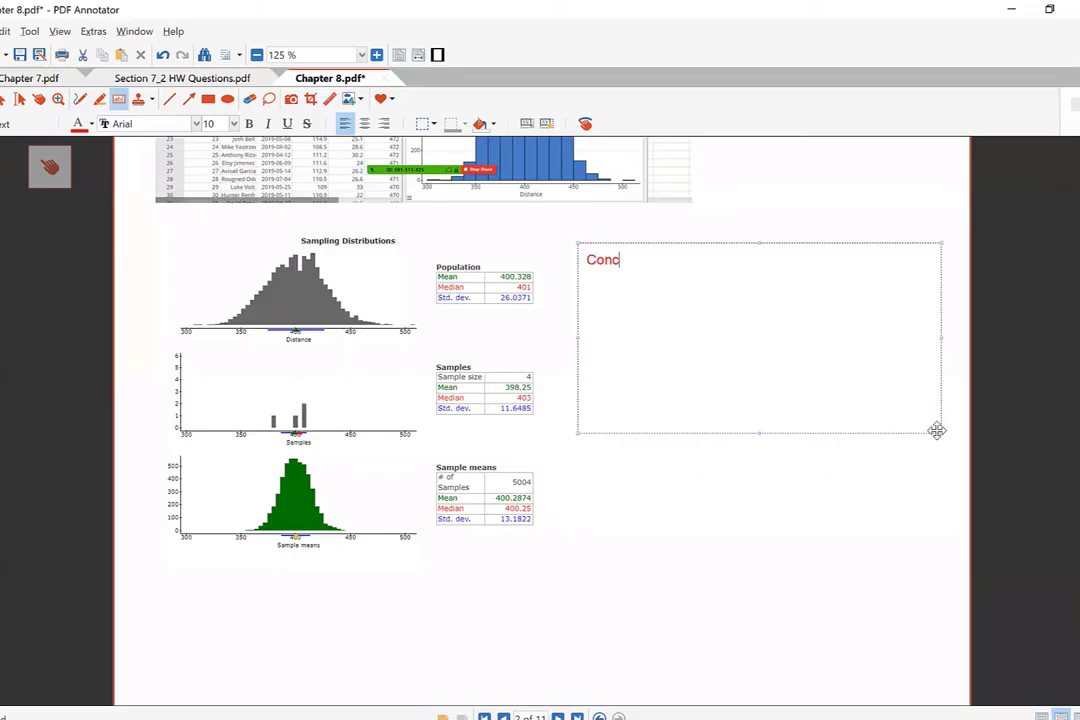
pyautogui.write('lusions:')
pyautogui.press('Return')
pyautogui.press('Return')
pyautogui.write('It appears')
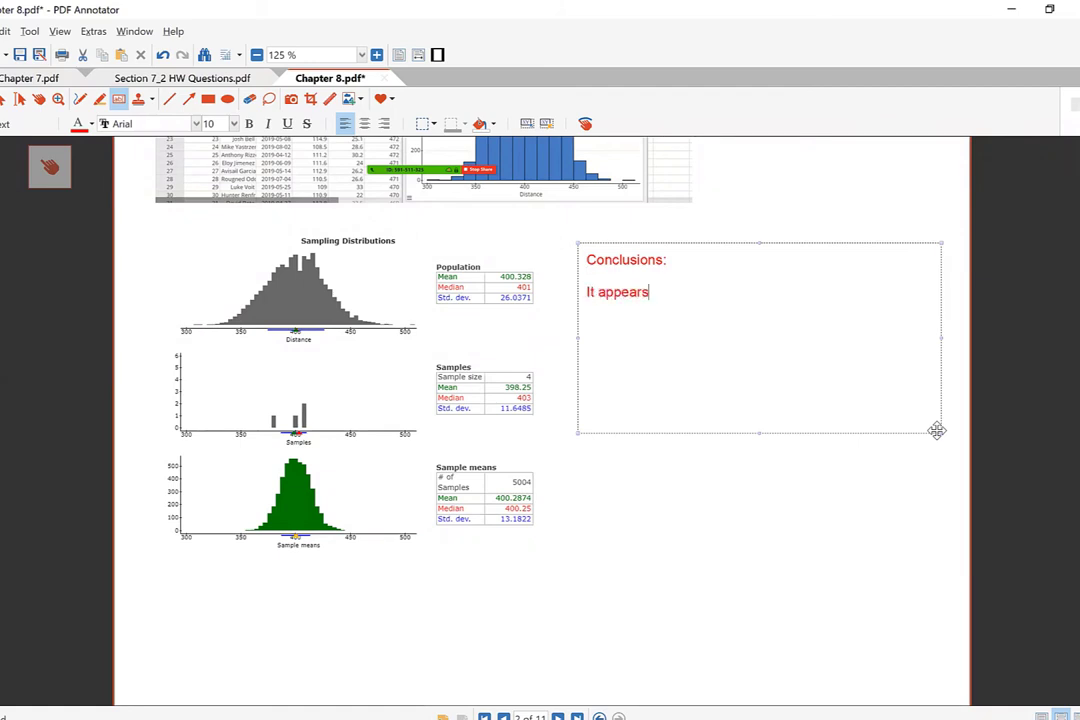